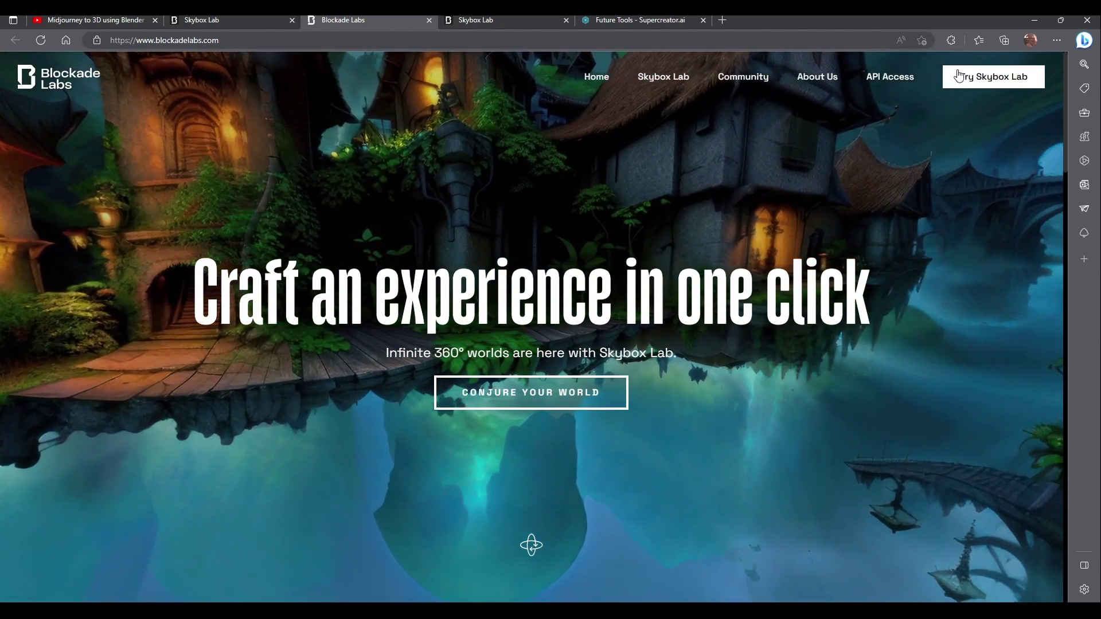
- Open the candyland skybox in Skybox Lab and look around its 360° scene
click(541, 19)
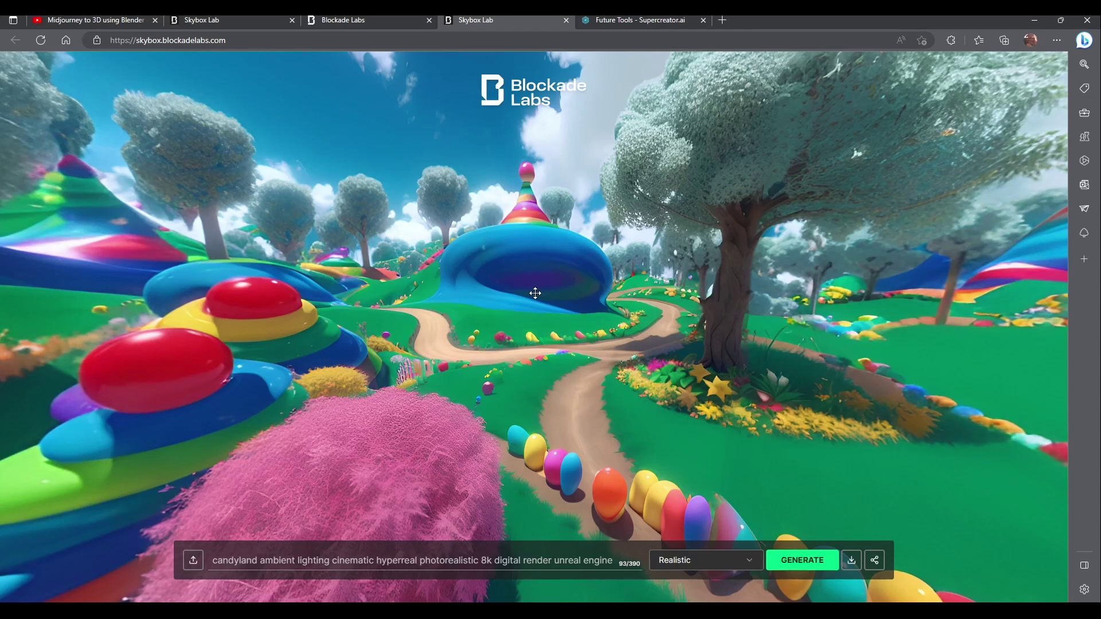
drag(534, 293, 688, 329)
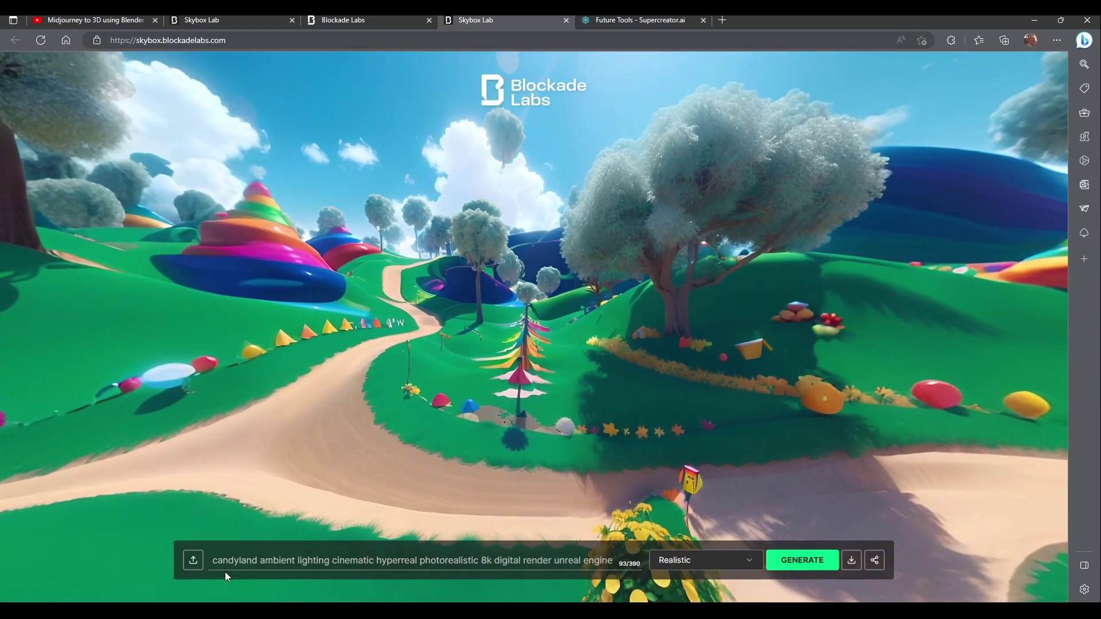
drag(380, 421, 393, 396)
drag(678, 334, 542, 307)
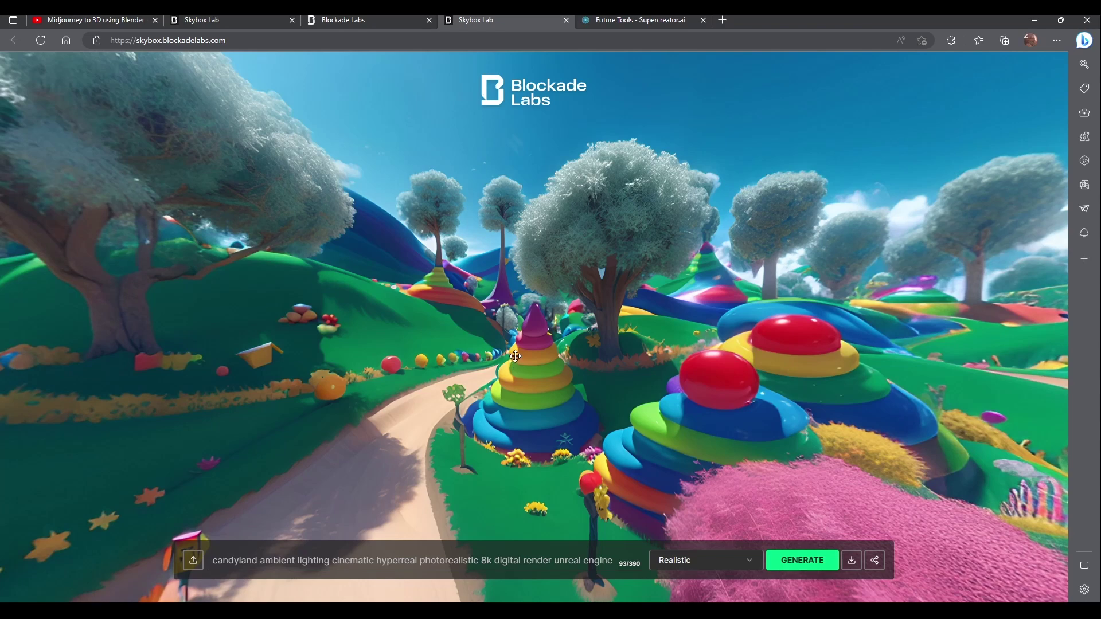
drag(581, 407, 682, 335)
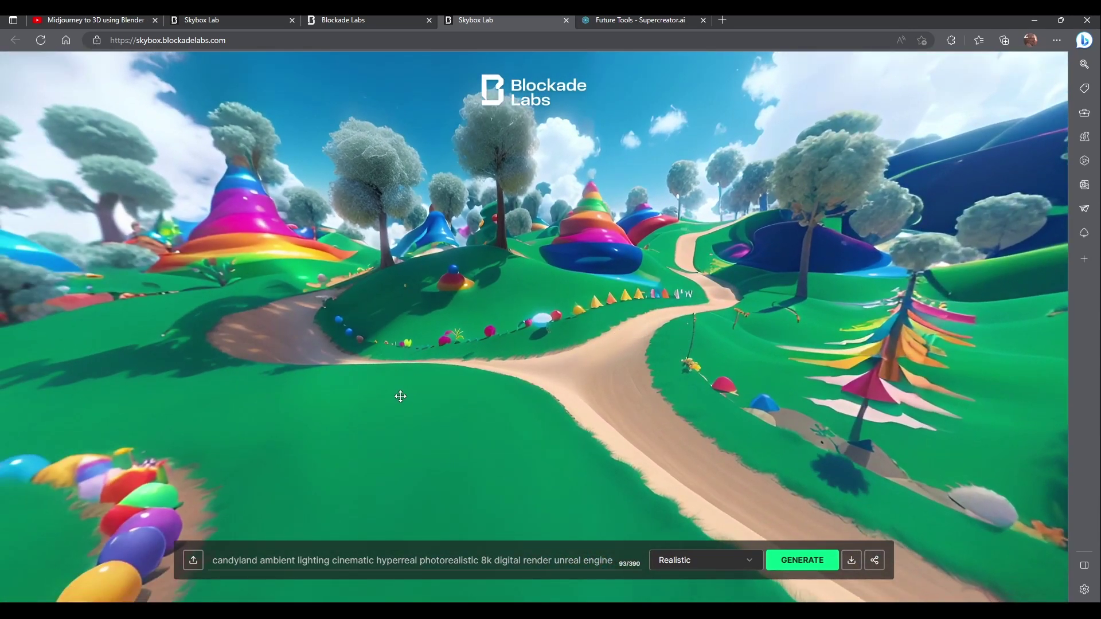
drag(415, 391, 455, 312)
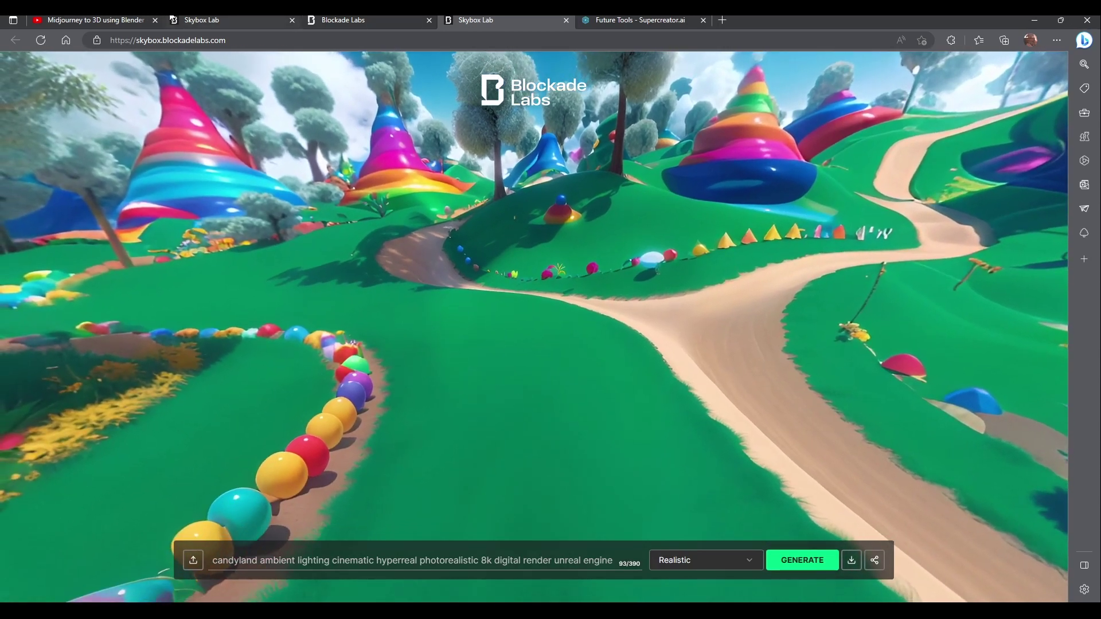
- Open the westeros winterfell skybox and examine the snowy castle landscape all the way around
key(ctrl+2)
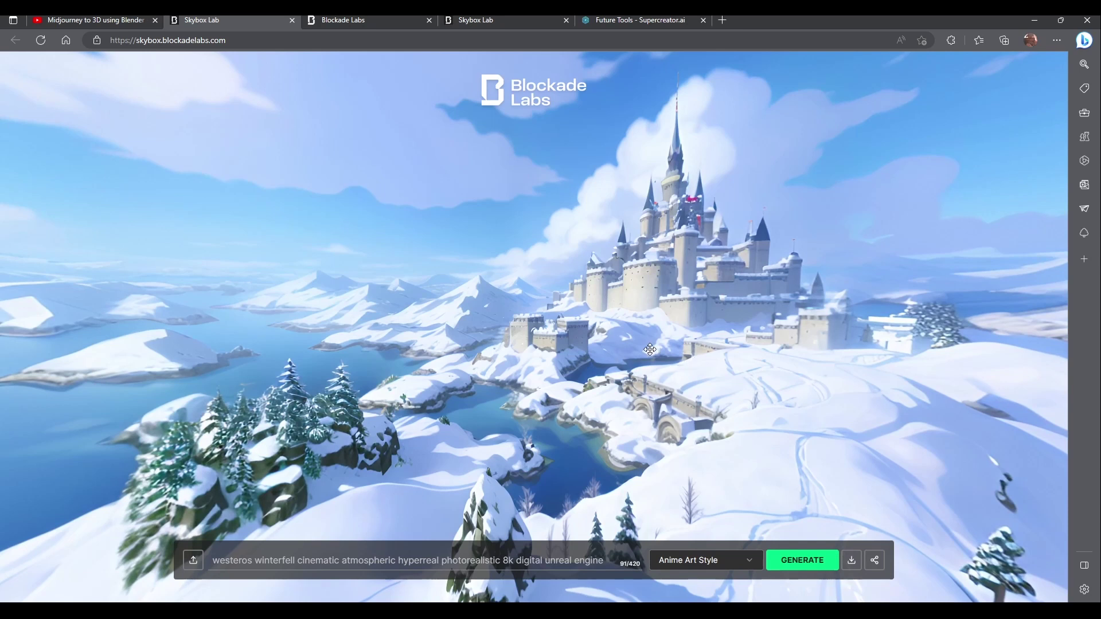
drag(777, 396, 453, 487)
drag(663, 447, 423, 525)
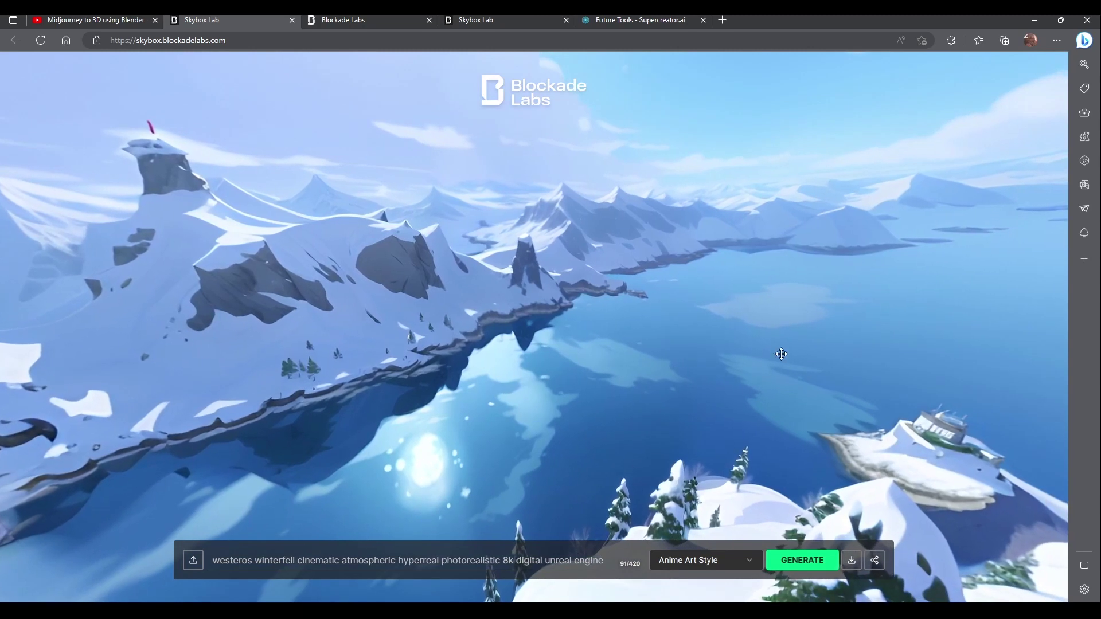
drag(793, 344, 563, 365)
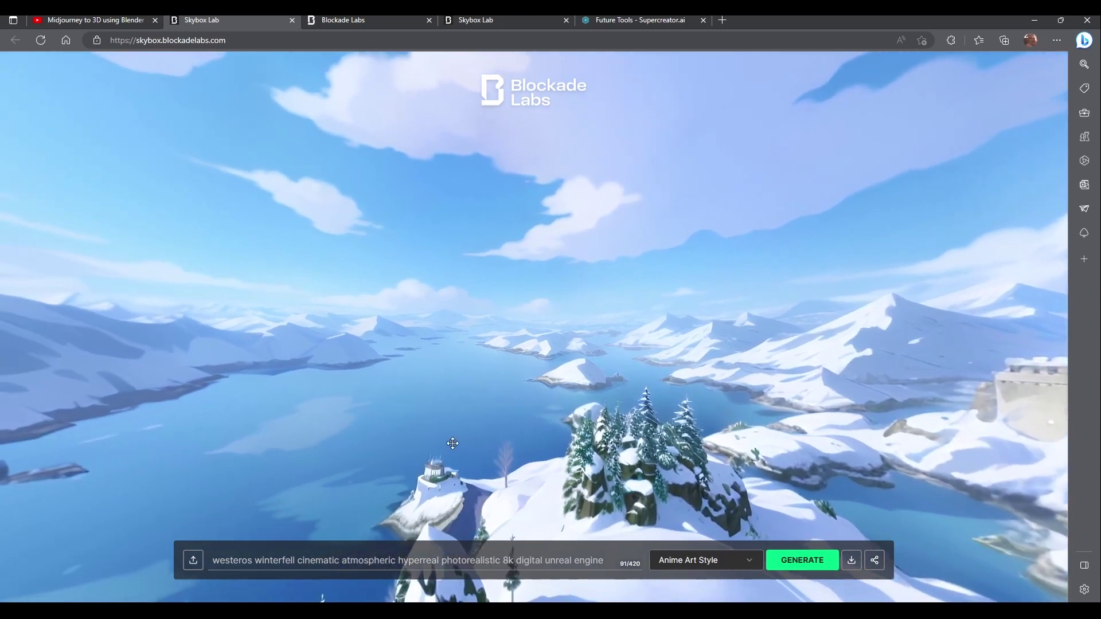
drag(454, 441, 486, 449)
drag(968, 415, 739, 314)
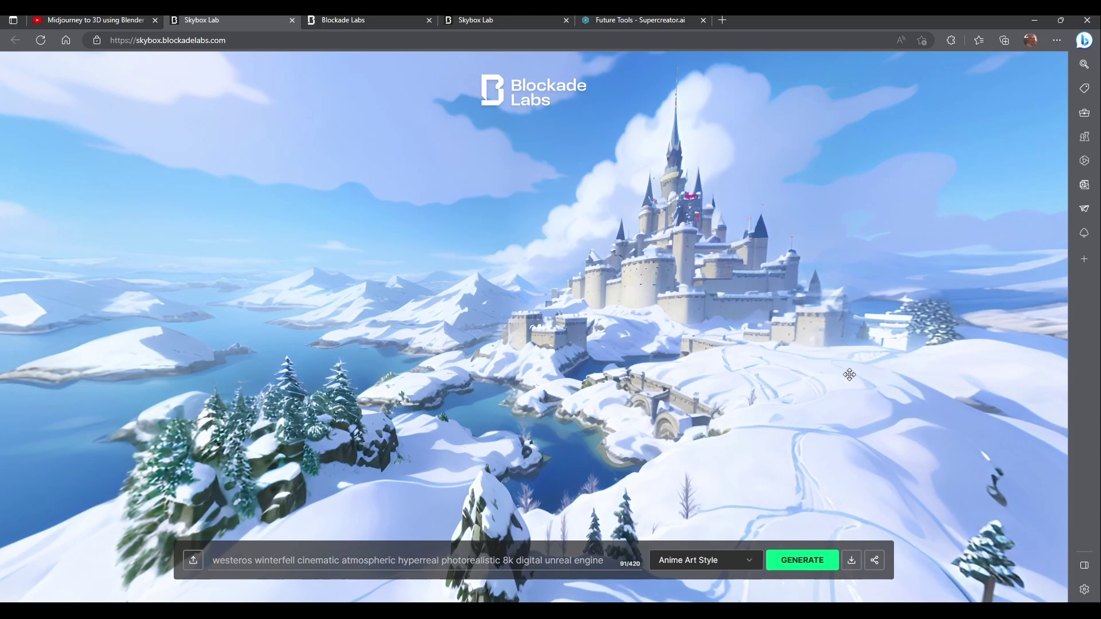
drag(849, 374, 695, 309)
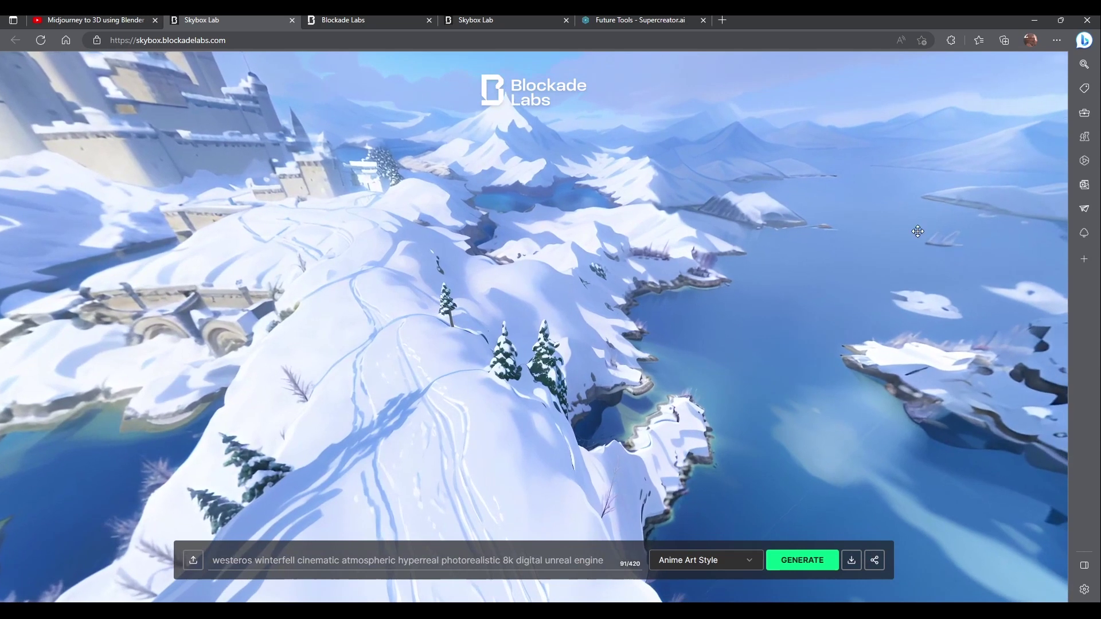
drag(915, 230, 725, 234)
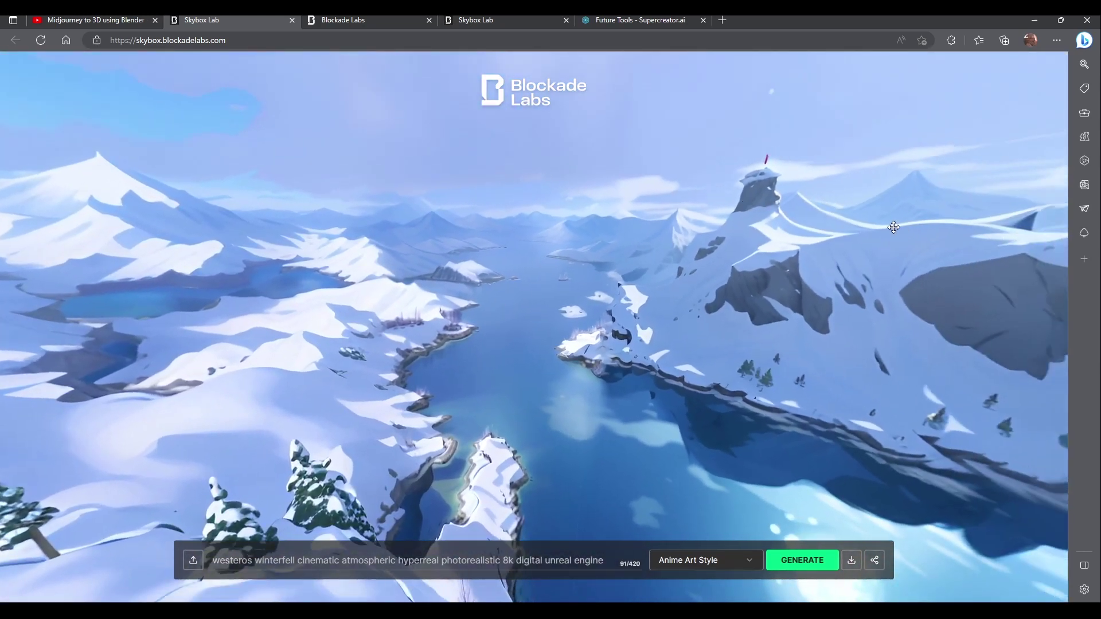
drag(893, 227, 570, 261)
drag(1072, 340, 779, 507)
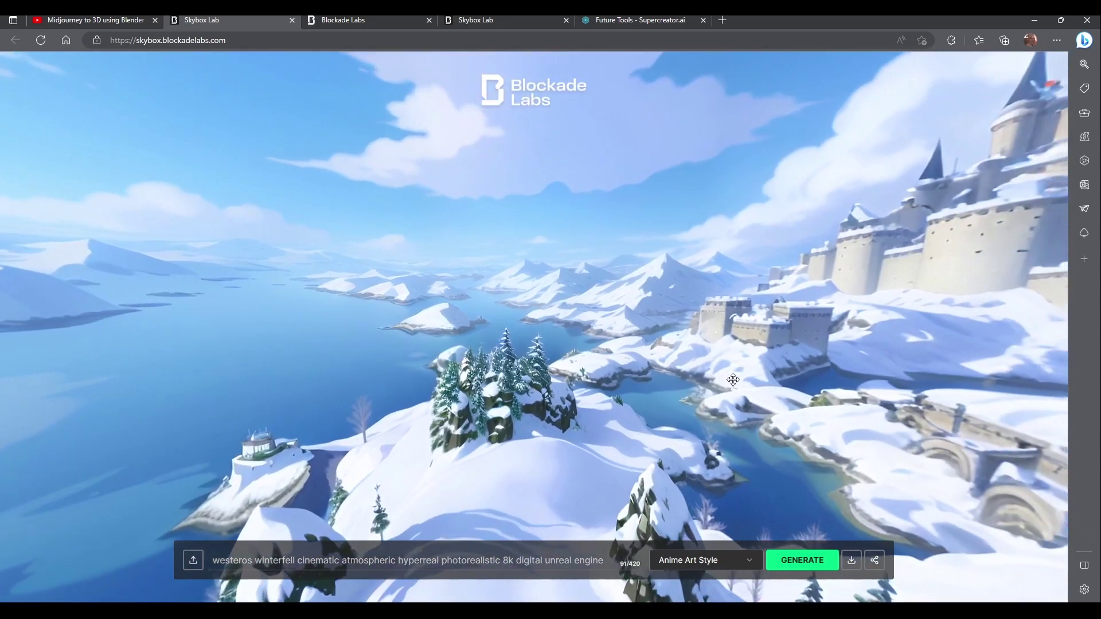
- Return to the candyland skybox and place the text cursor right after "candyland" in its prompt
key(ctrl+4)
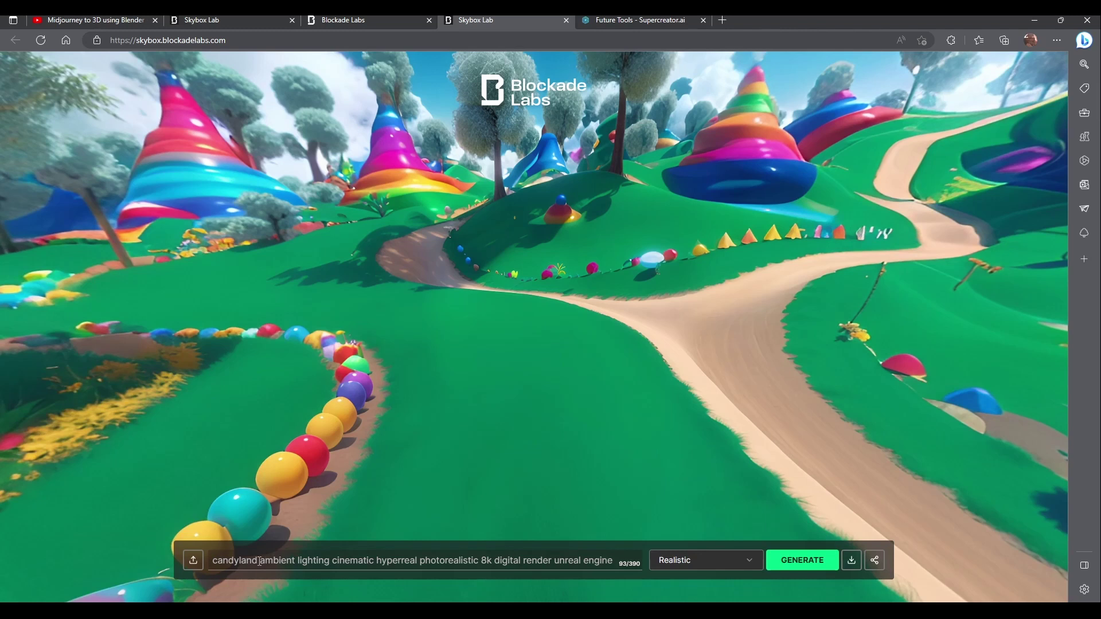
click(259, 561)
text(night)
key(BackSpace)
key(BackSpace)
key(BackSpace)
key(BackSpace)
key(BackSpace)
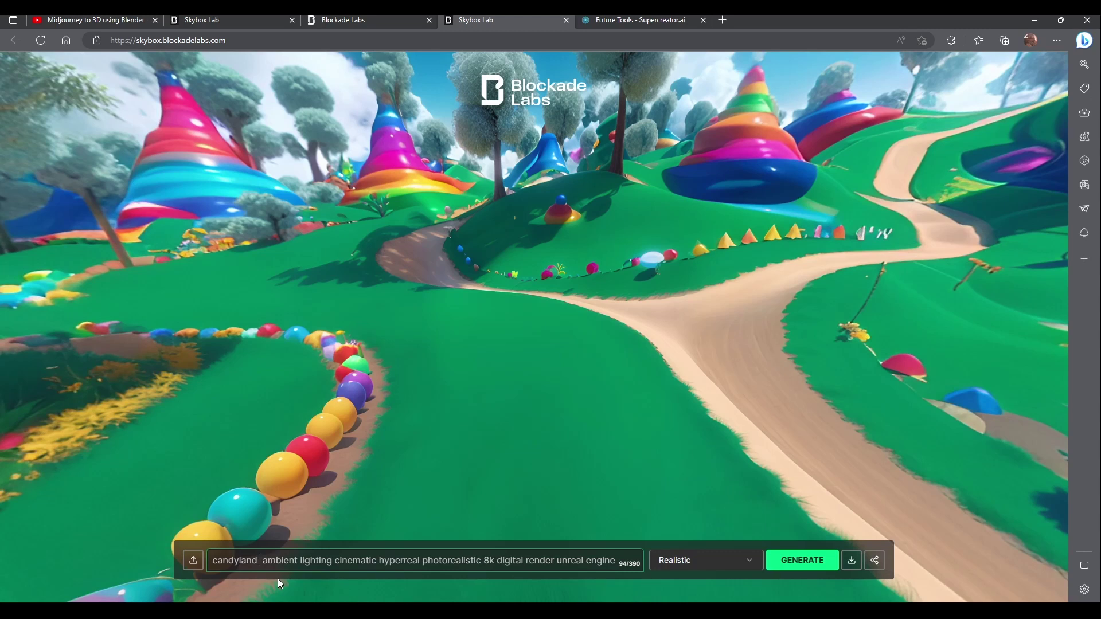
- Add "sunset" after "candyland" in the prompt and generate the skybox in the Realistic style
text(sunset)
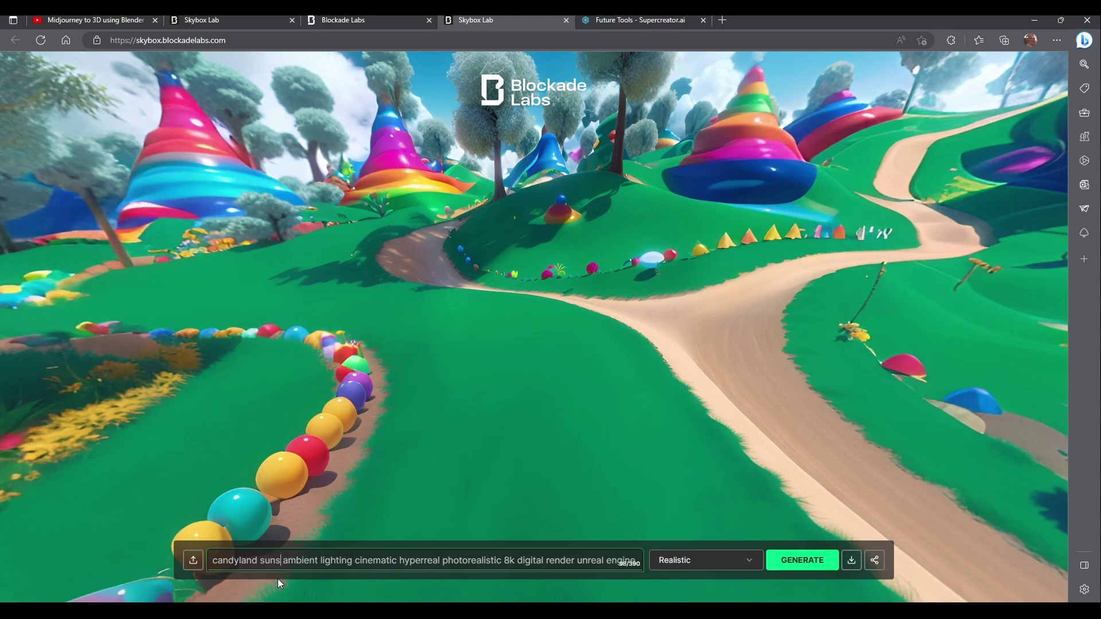
key(Return)
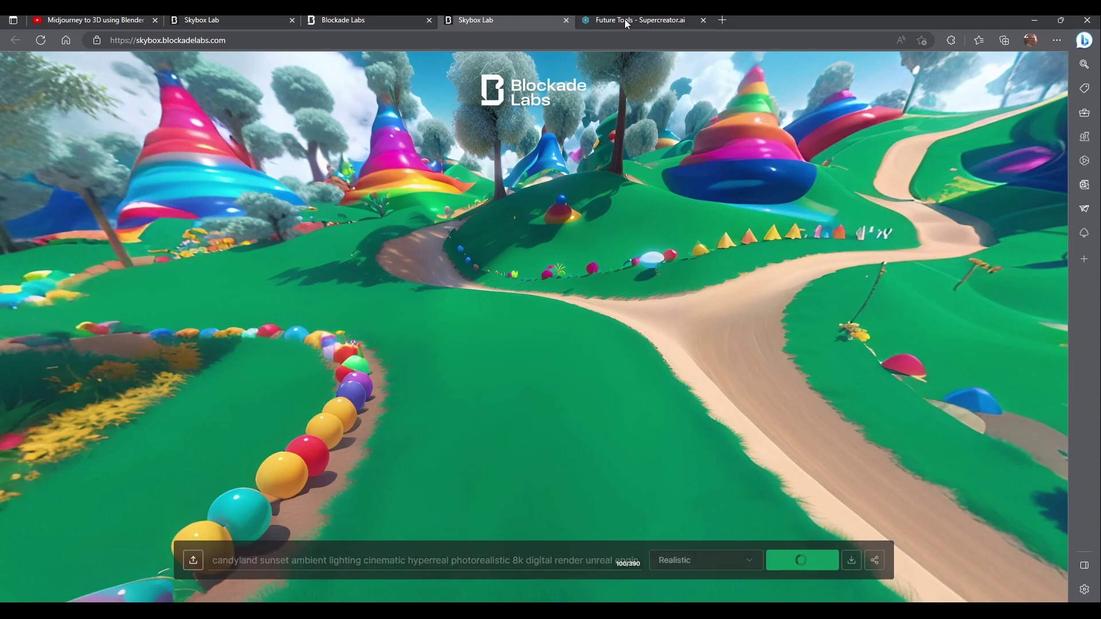
- Change the westeros winterfell skybox to Surreal Style and generate it
click(228, 20)
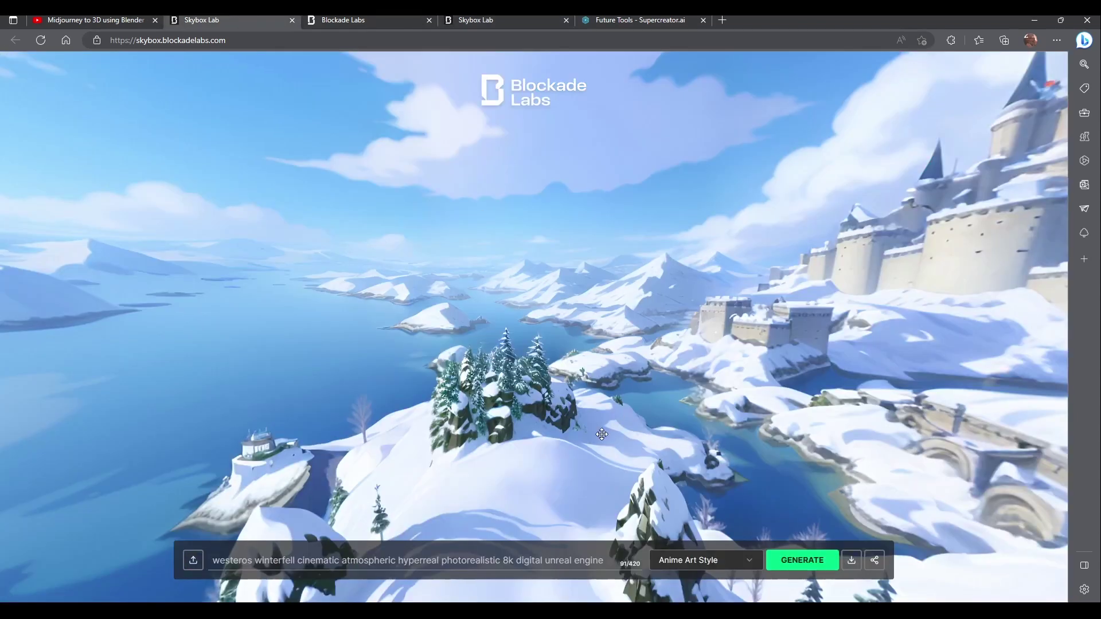
click(735, 559)
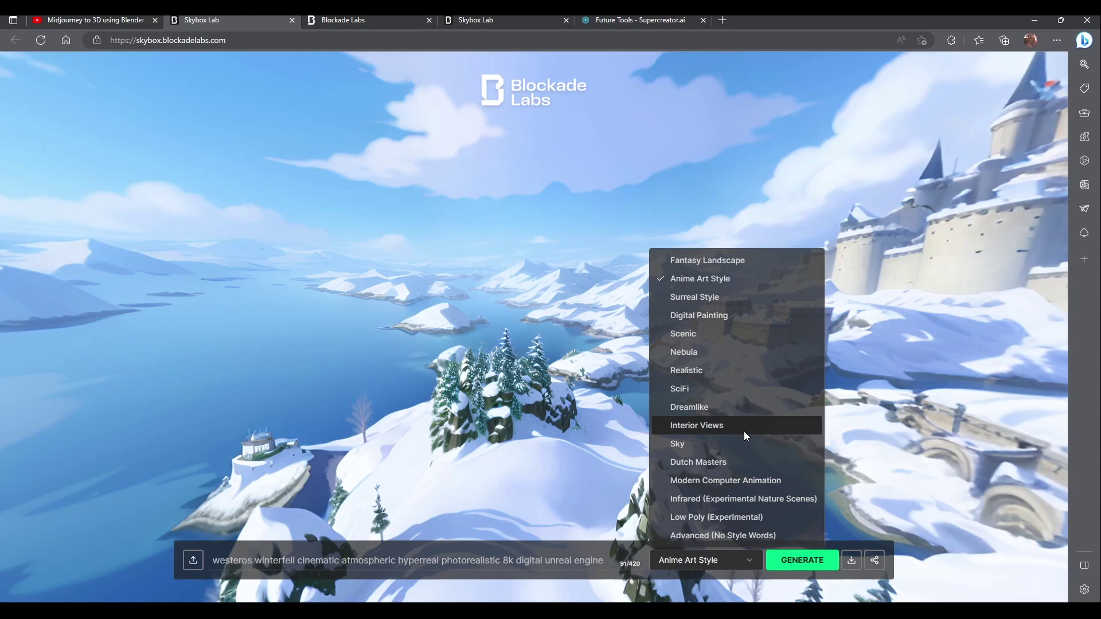
click(721, 298)
click(803, 562)
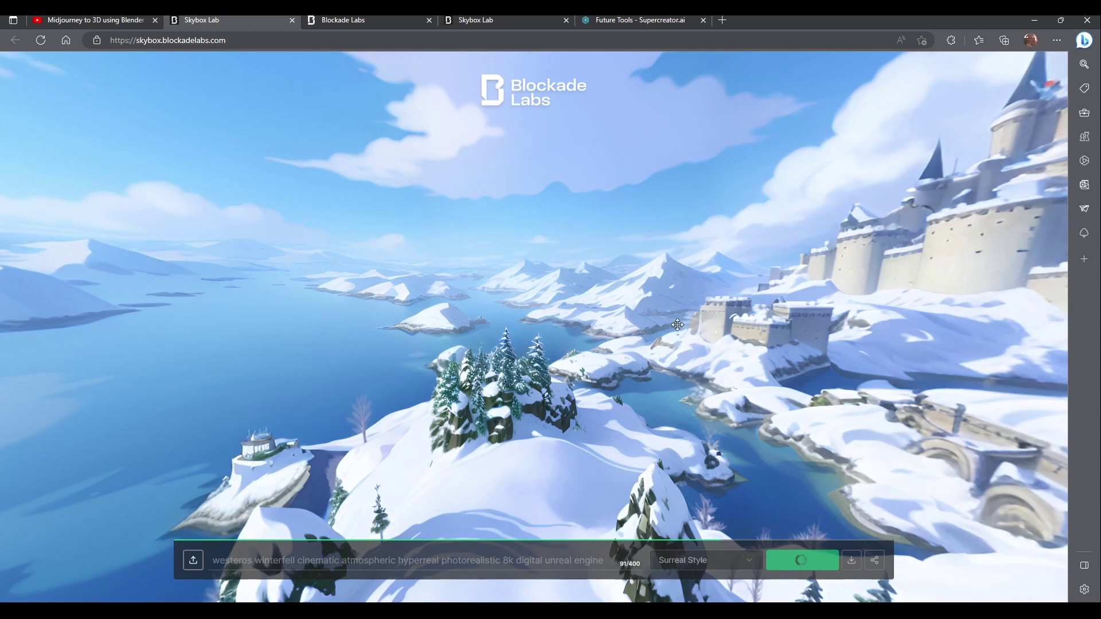
- Return to the candyland sunset skybox and examine its trees, paths and lanterns from all directions
click(530, 20)
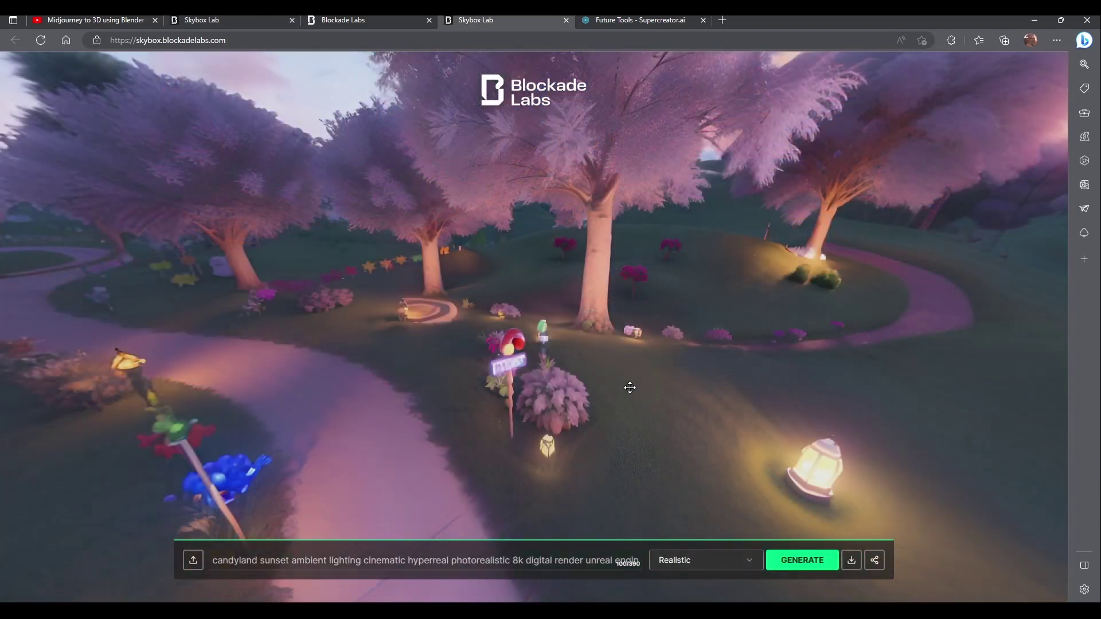
mouse_move(599, 368)
mouse_down()
mouse_move(534, 302)
mouse_move(574, 326)
mouse_move(614, 385)
mouse_up()
drag(534, 292, 653, 296)
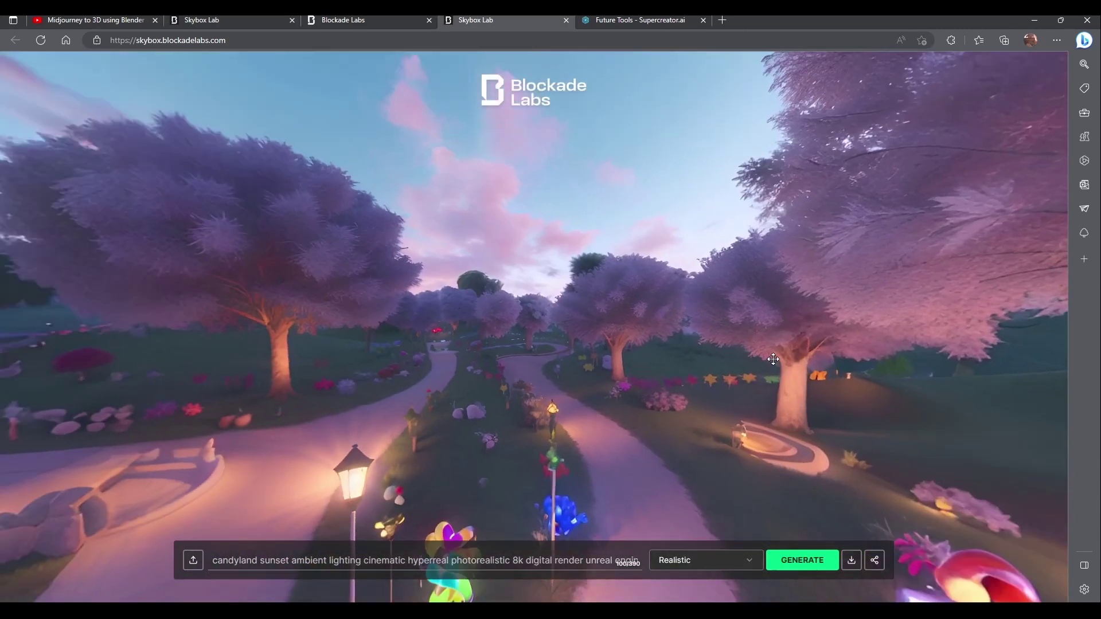
drag(680, 438, 661, 325)
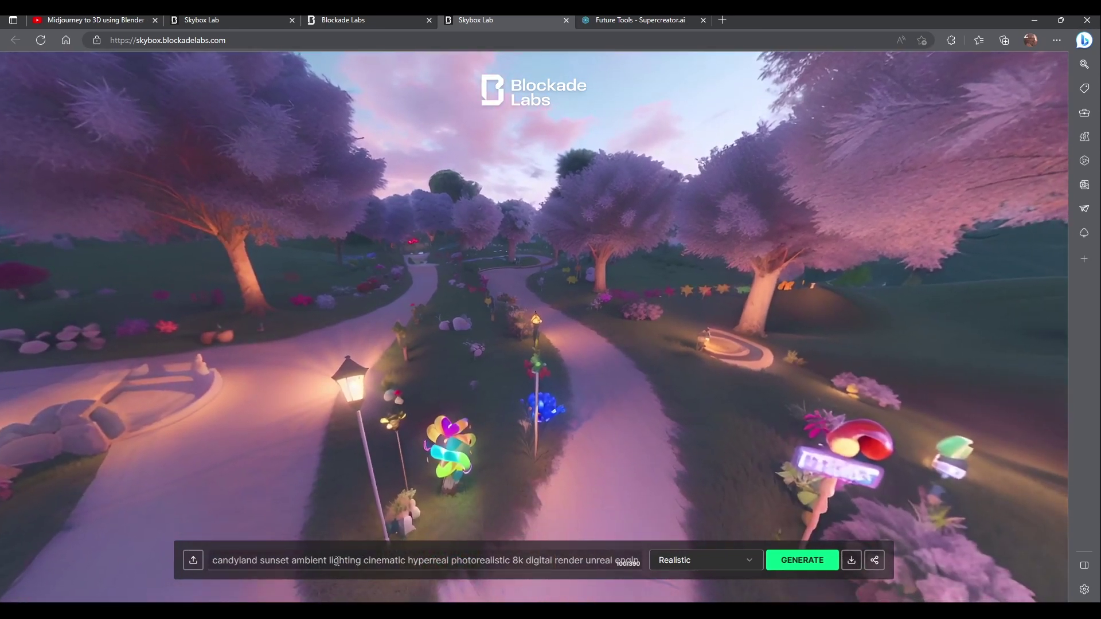
drag(601, 245, 742, 268)
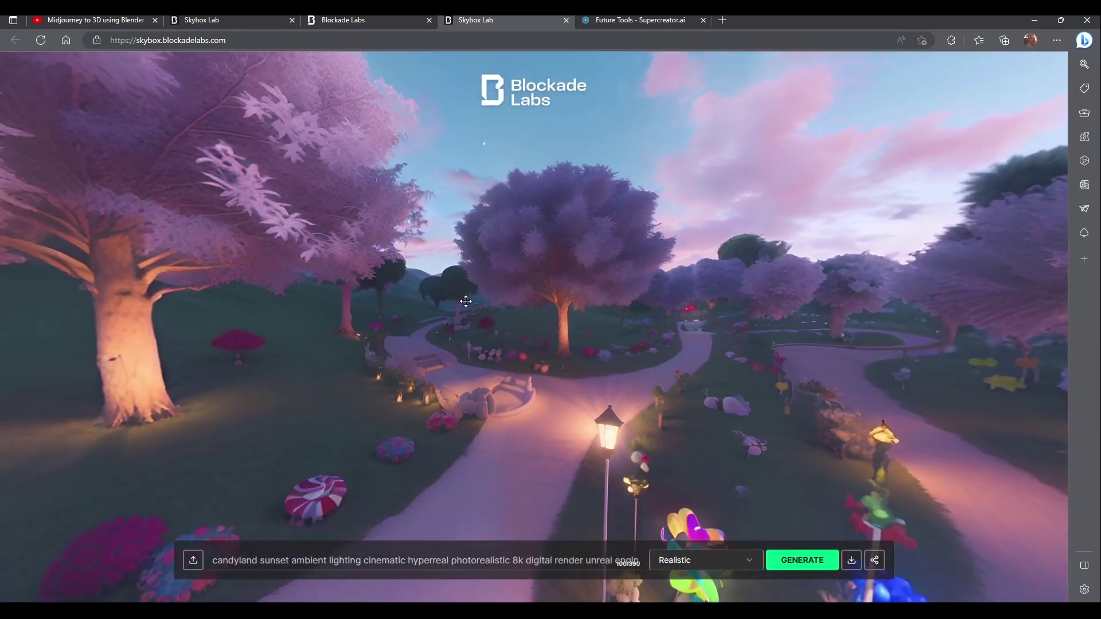
drag(464, 300, 690, 357)
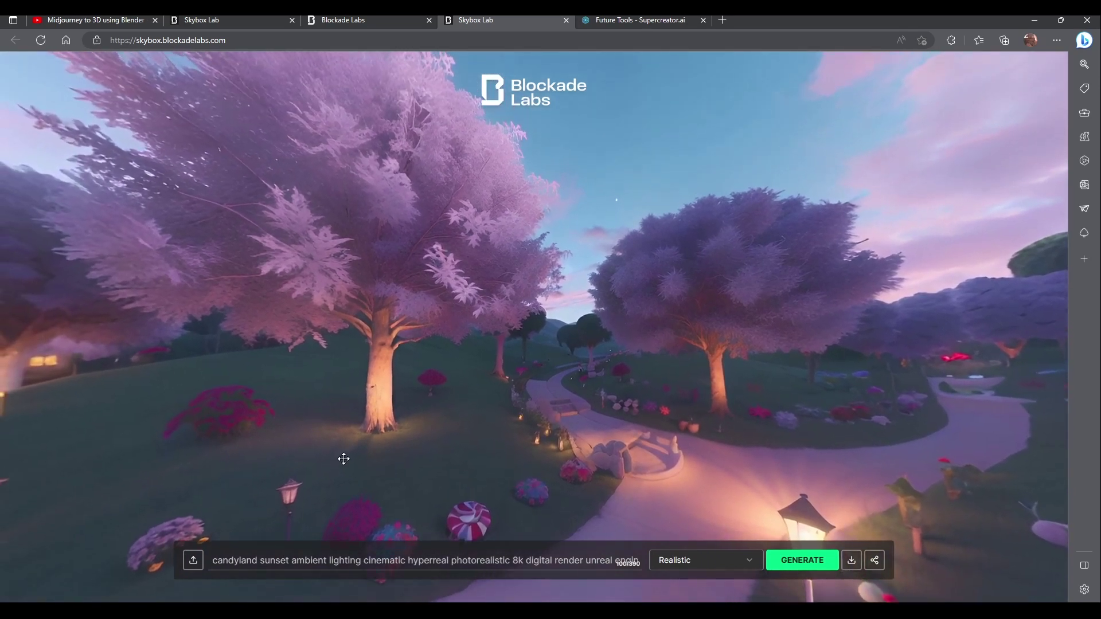
drag(346, 450, 690, 363)
drag(516, 390, 574, 408)
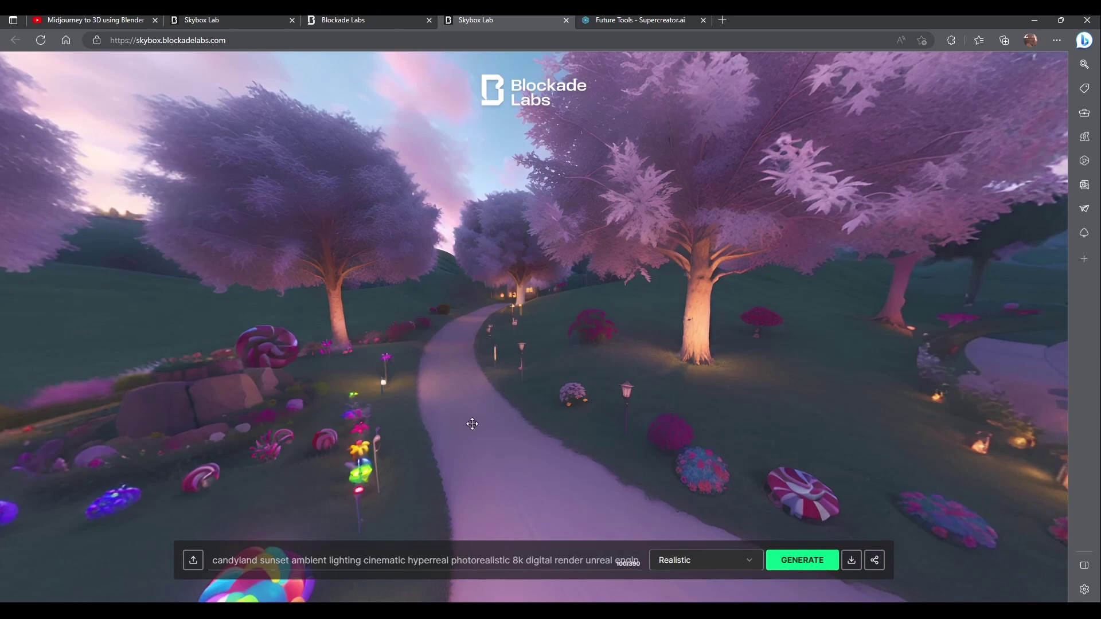
drag(477, 413, 712, 377)
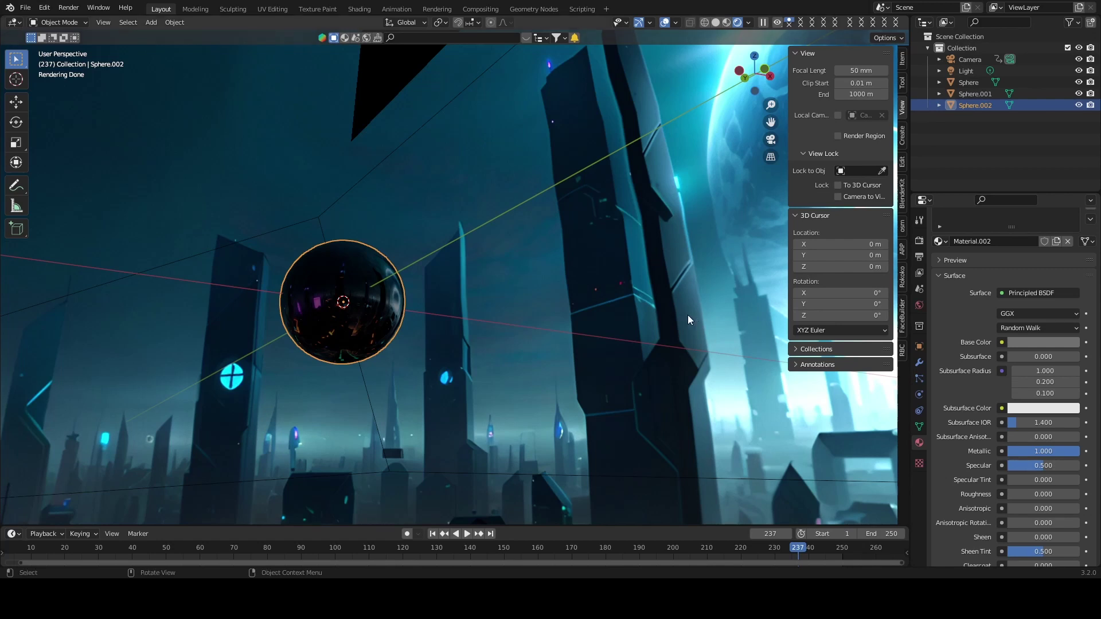
- In Blender, inspect the reflective sphere's surroundings and set the world surface's Mix Shader factor to 0.457
scroll(662, 281, down, 6)
scroll(605, 305, up, 5)
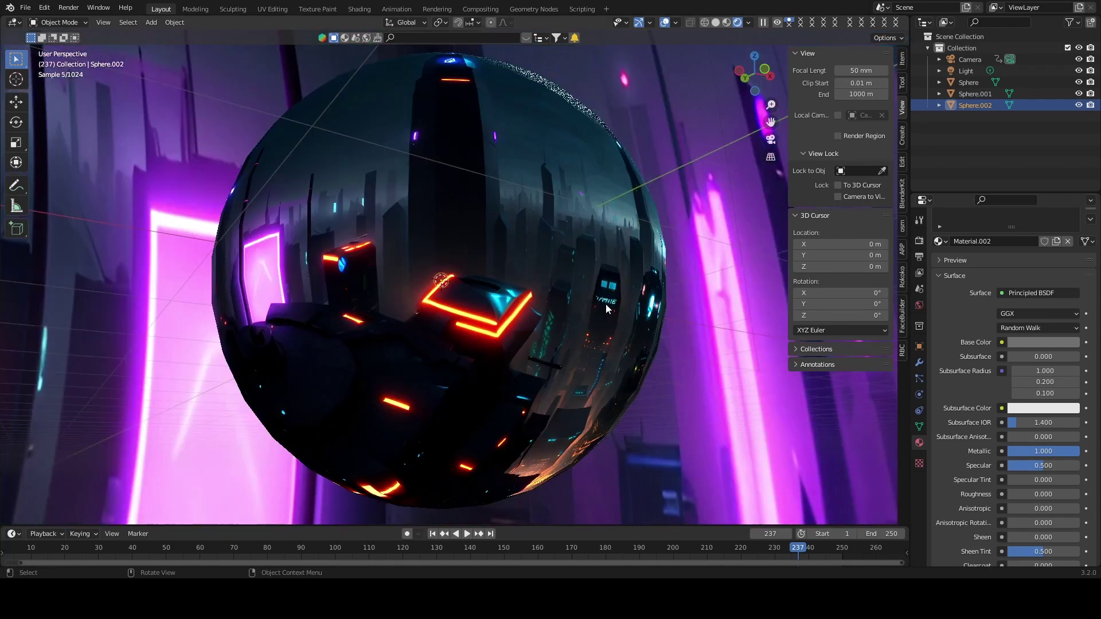
middle_drag(605, 304, 604, 340)
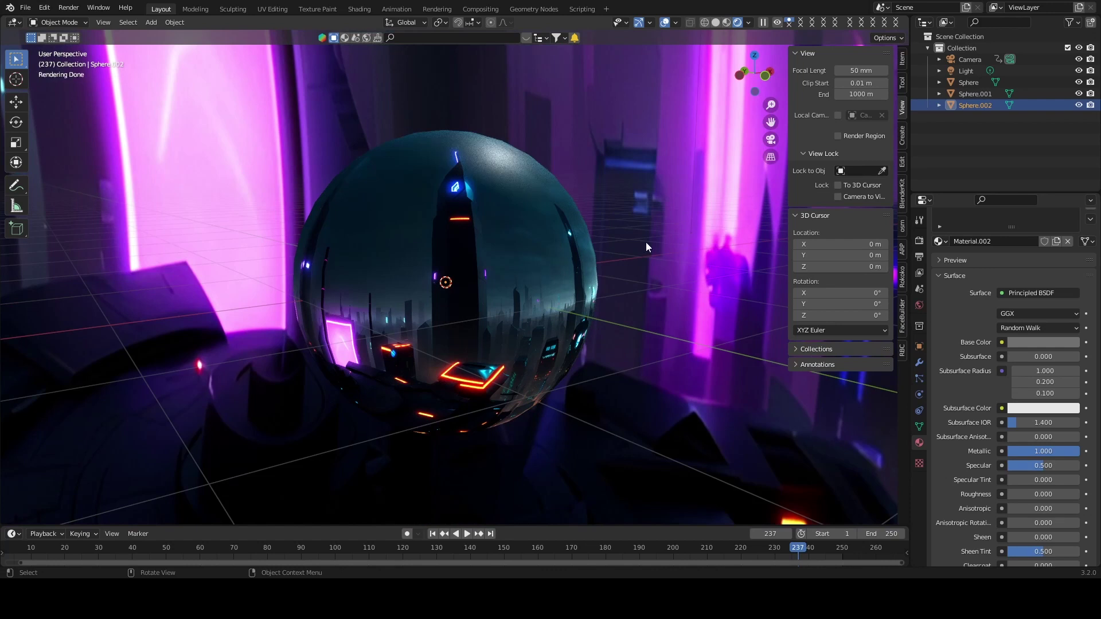
scroll(646, 242, down, 2)
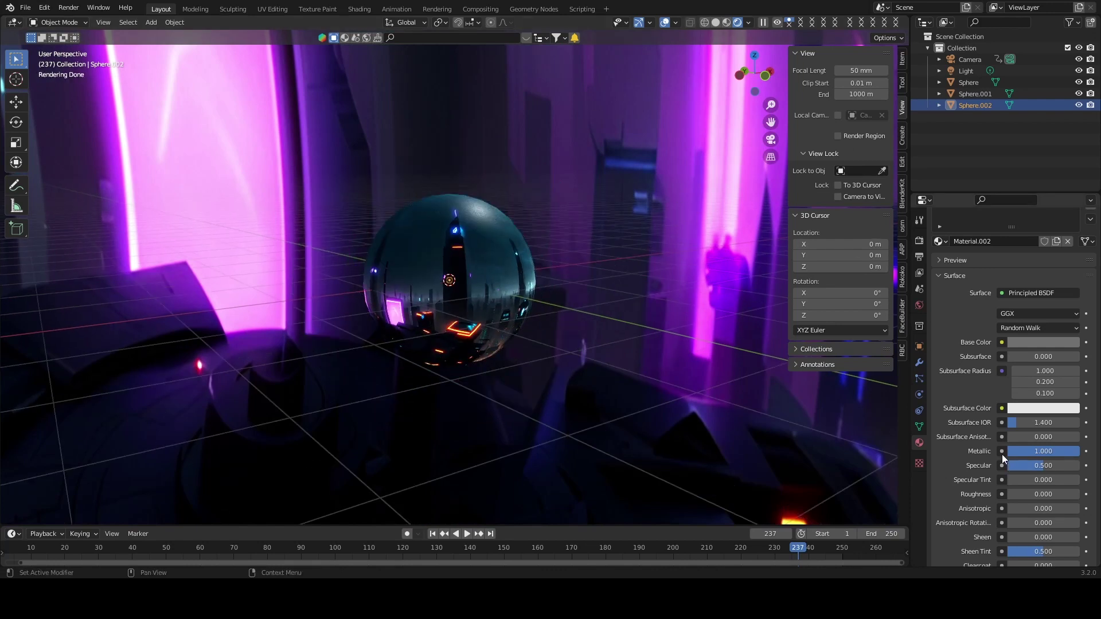
click(919, 307)
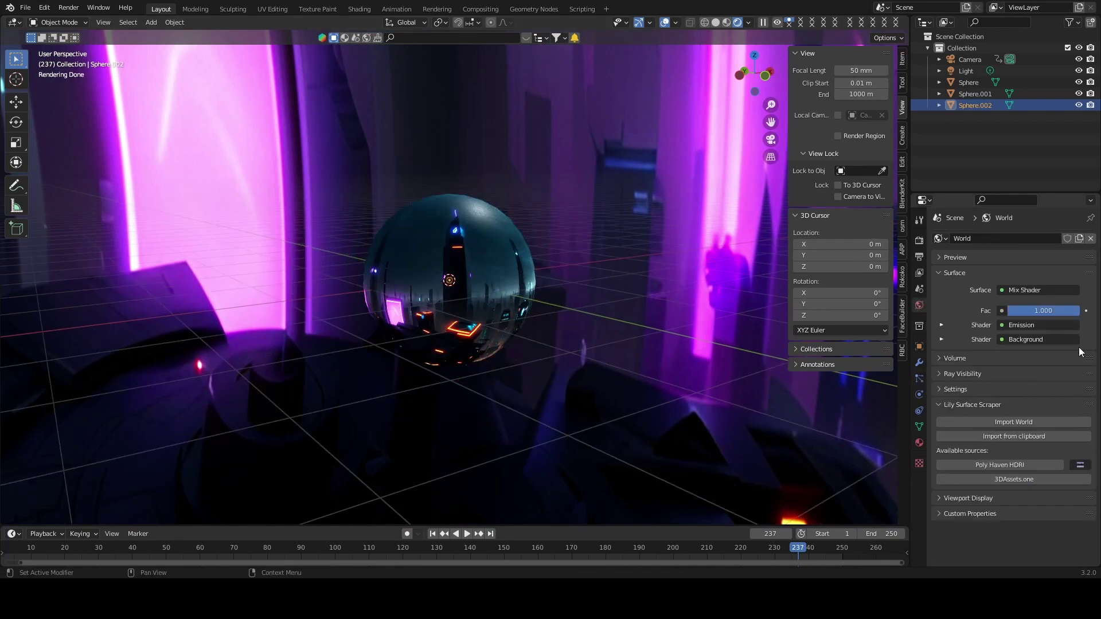
drag(1064, 311, 1006, 310)
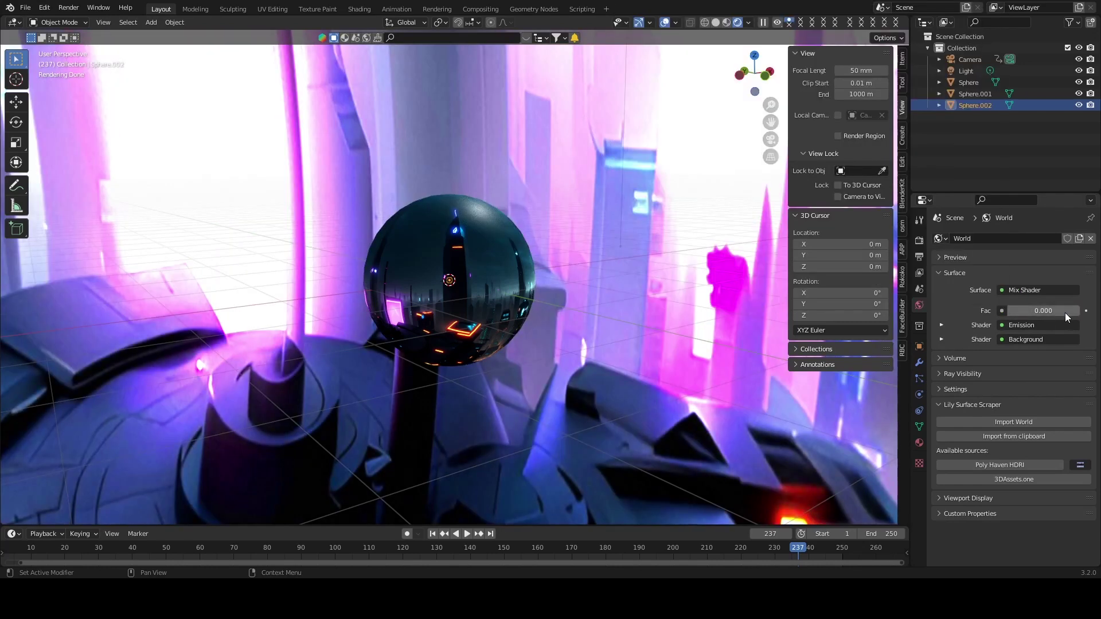
mouse_move(1007, 310)
mouse_down()
mouse_move(1049, 311)
mouse_move(1027, 311)
mouse_up()
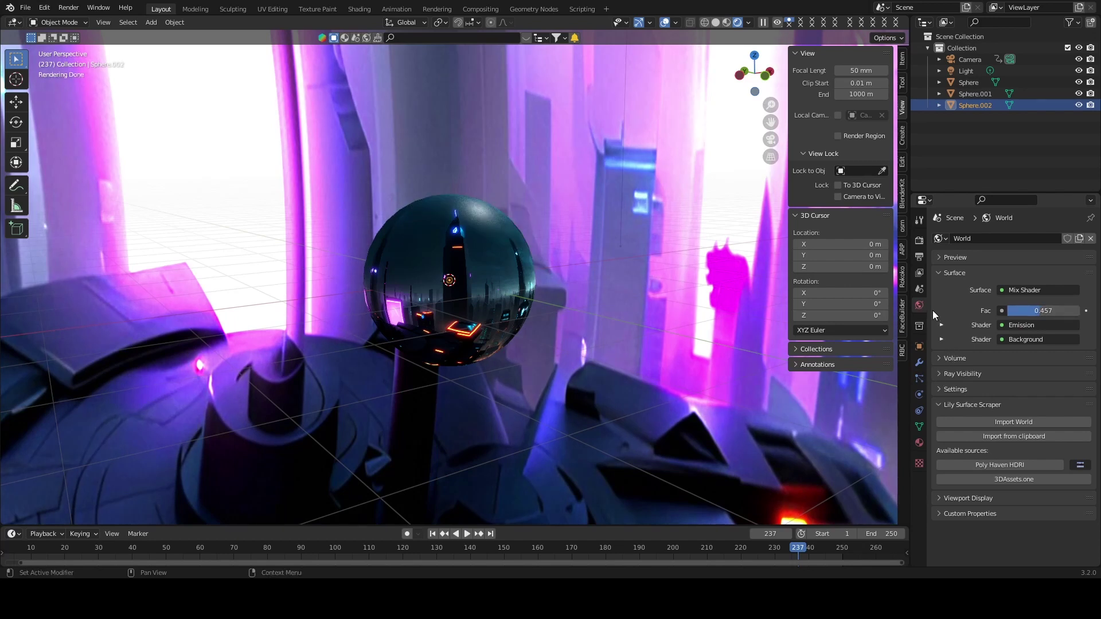
- Enable the Transparent film option in the render settings and inspect the sphere's reflections without the background
click(919, 240)
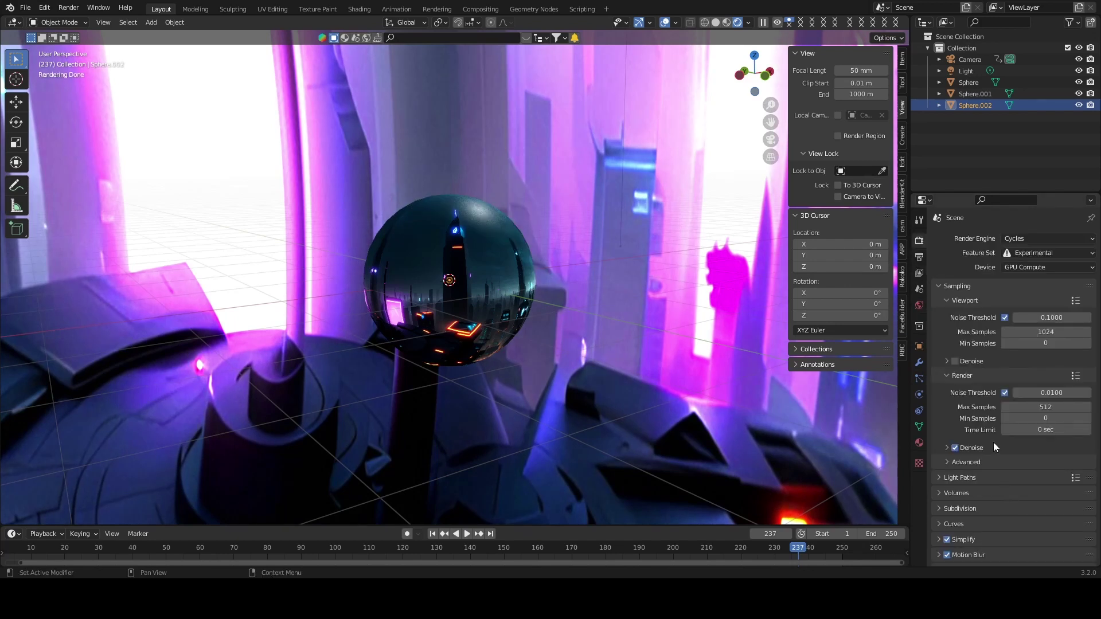
scroll(991, 425, down, 4)
click(941, 478)
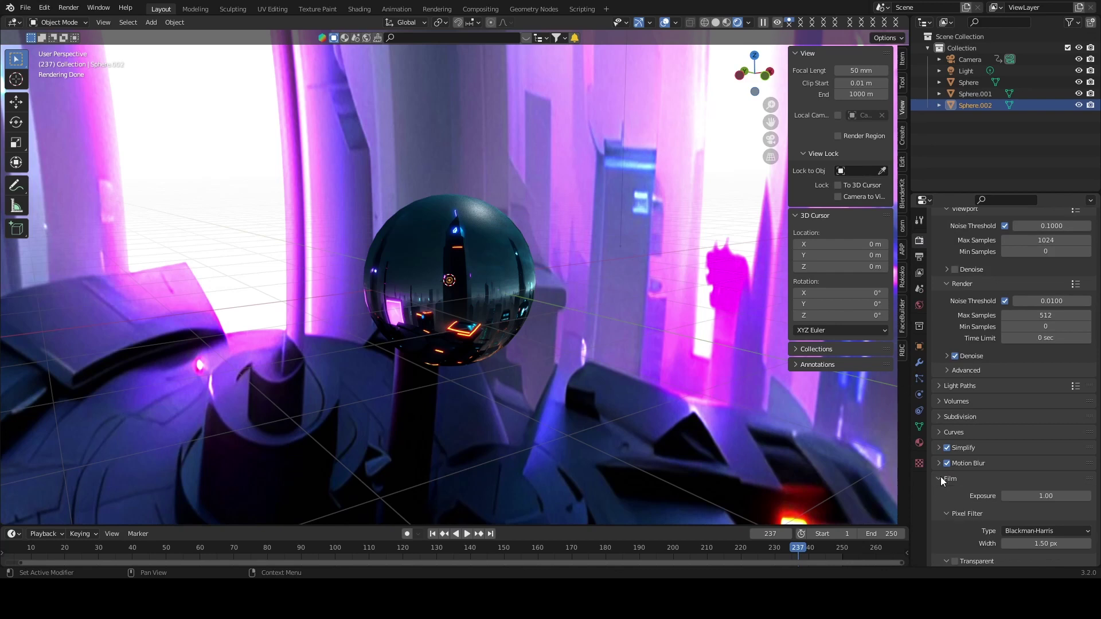
scroll(970, 464, down, 2)
click(955, 515)
middle_drag(695, 287, 663, 351)
scroll(510, 389, up, 5)
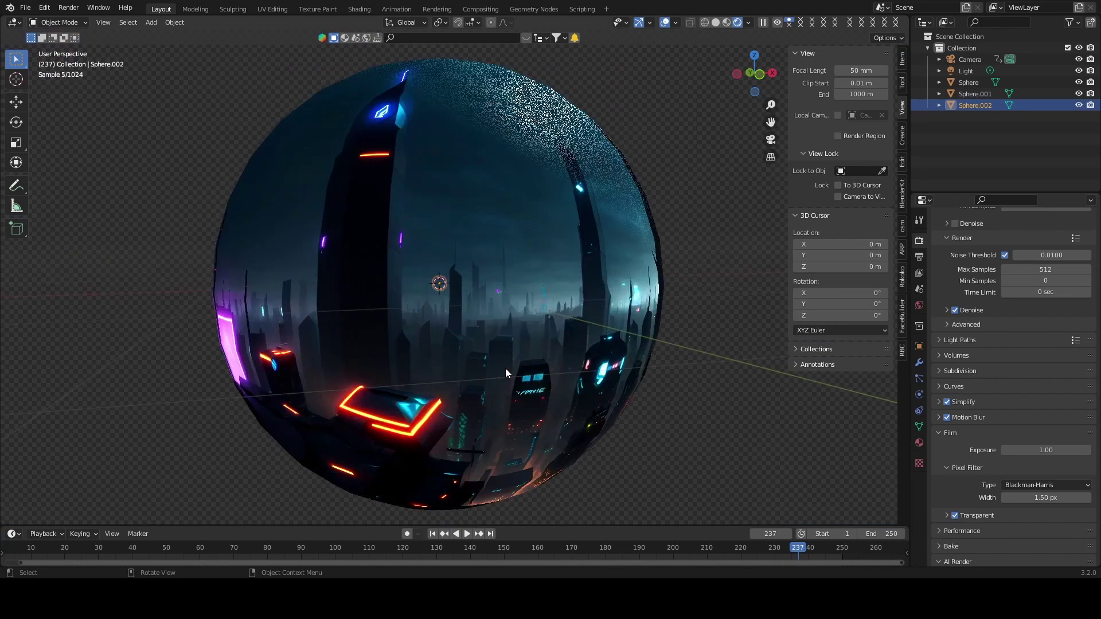
- Open the Shading workspace and select the large surrounding city sphere to bring up its material nodes
scroll(604, 306, down, 3)
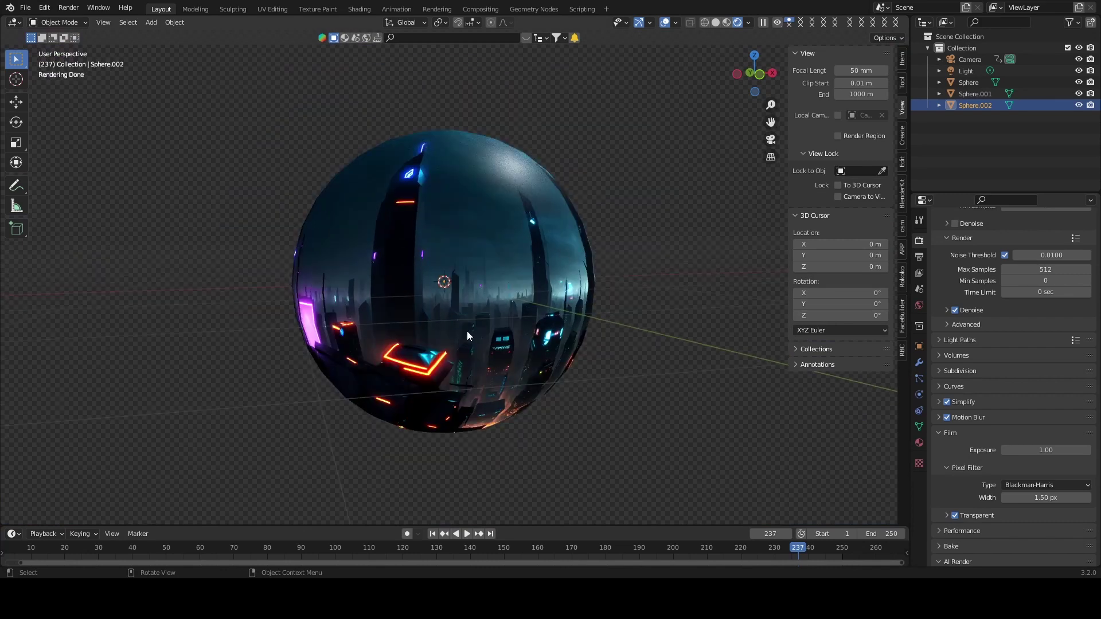
scroll(467, 315, up, 8)
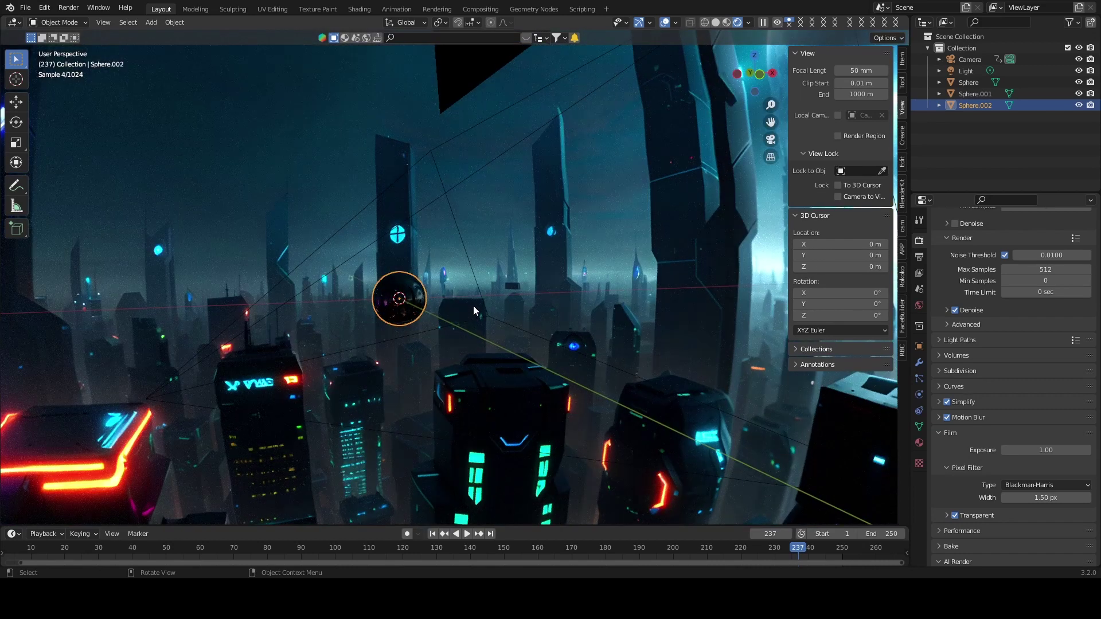
middle_drag(476, 305, 558, 176)
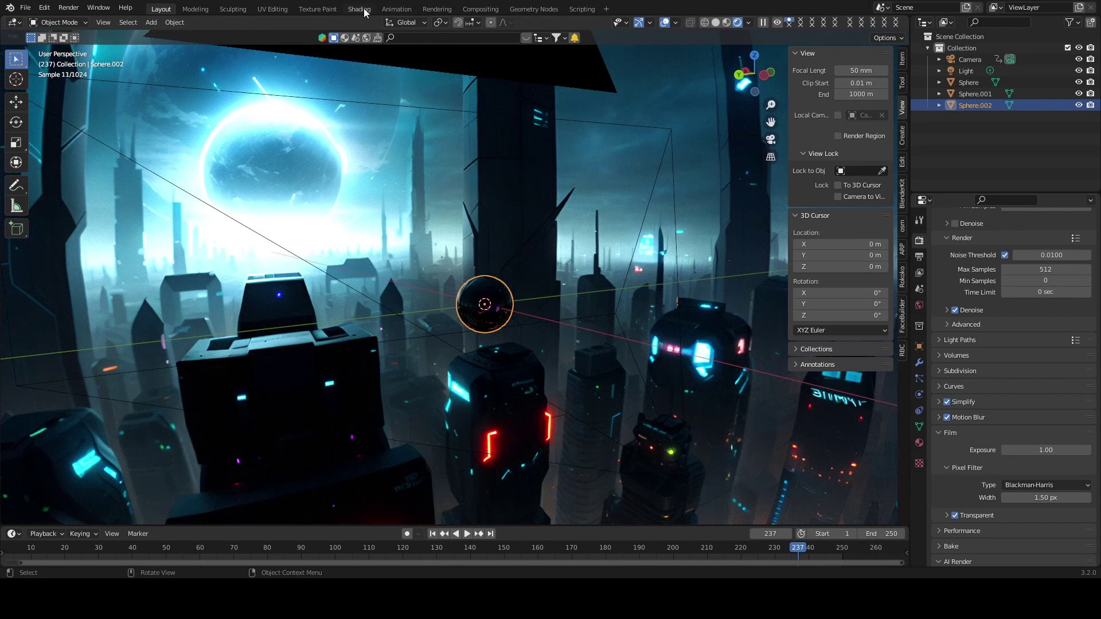
click(359, 9)
scroll(583, 424, down, 5)
middle_drag(507, 412, 452, 486)
click(559, 184)
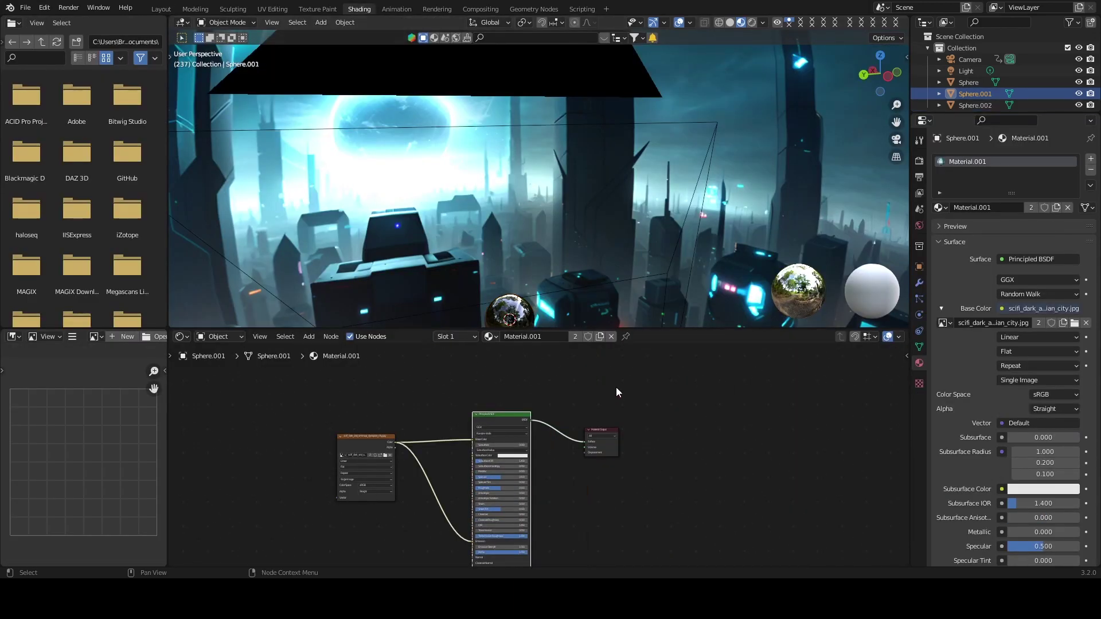
- Examine how the dystopian city image texture connects to the Principled BSDF's Base Color and Emission inputs and the Material Output
scroll(615, 380, up, 2)
scroll(335, 408, up, 2)
middle_drag(335, 408, 625, 327)
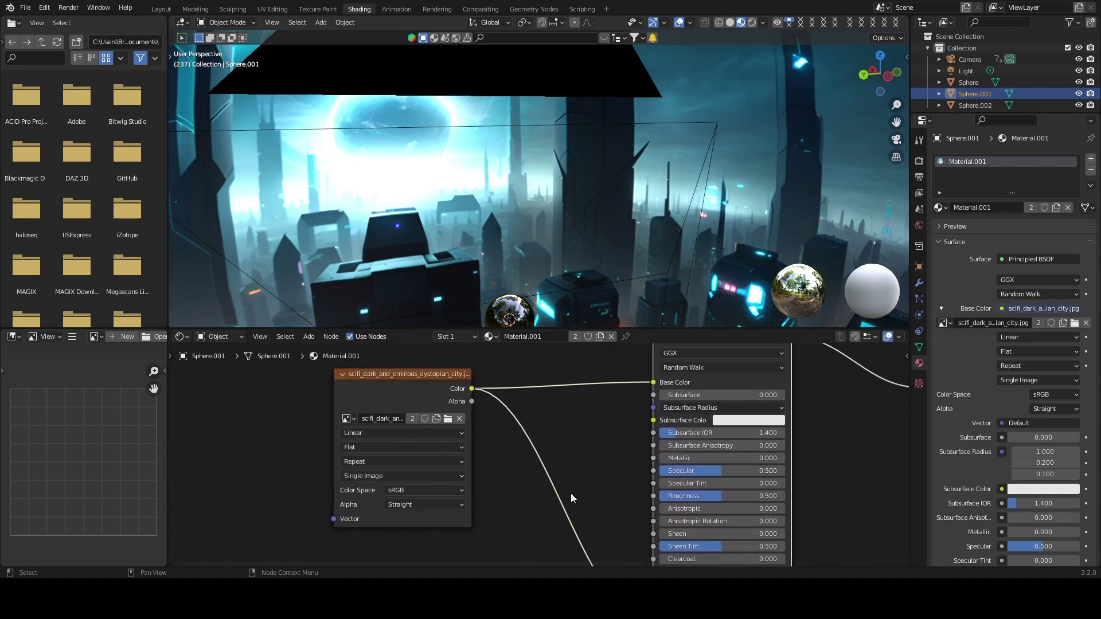
middle_drag(565, 399, 493, 366)
scroll(526, 441, down, 3)
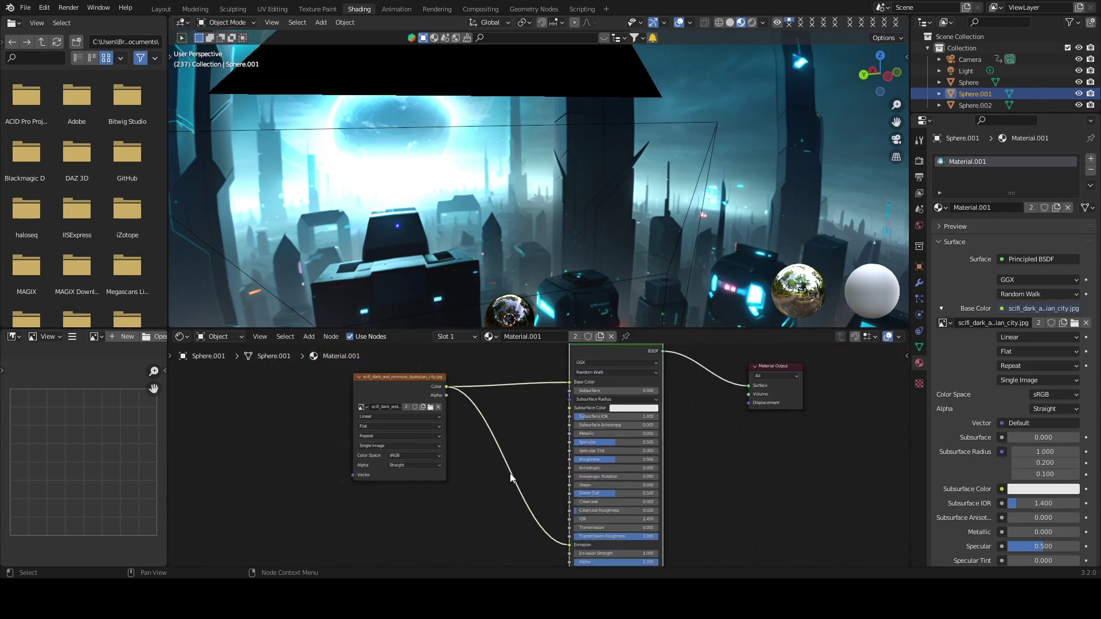
middle_drag(493, 474, 471, 417)
middle_drag(494, 374, 391, 496)
scroll(493, 404, up, 3)
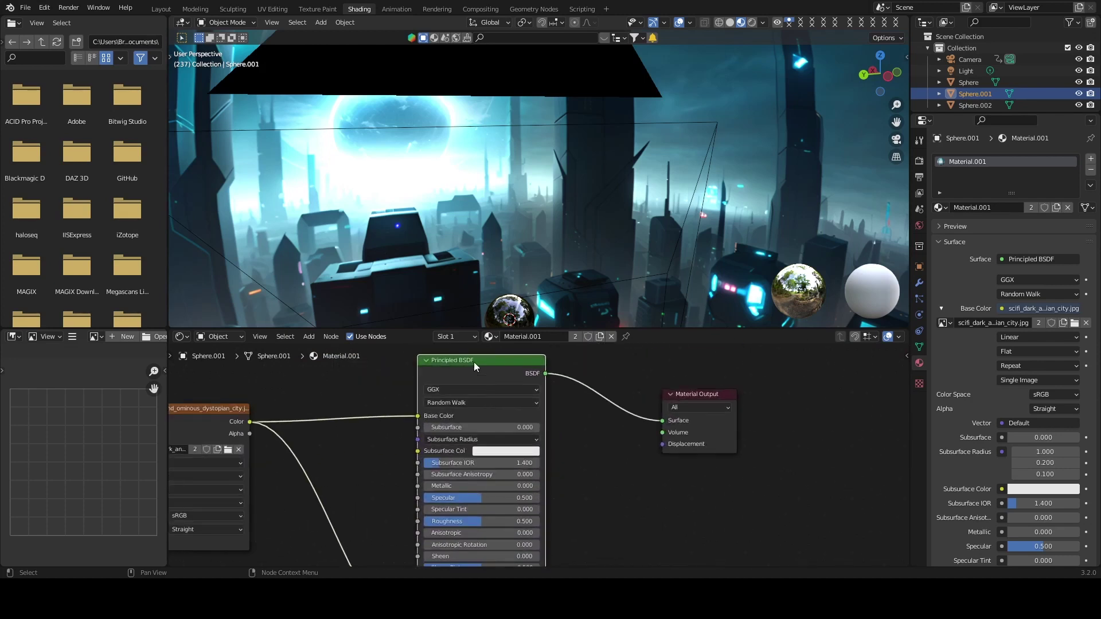
scroll(674, 469, down, 2)
scroll(610, 505, down, 2)
middle_drag(609, 505, 663, 452)
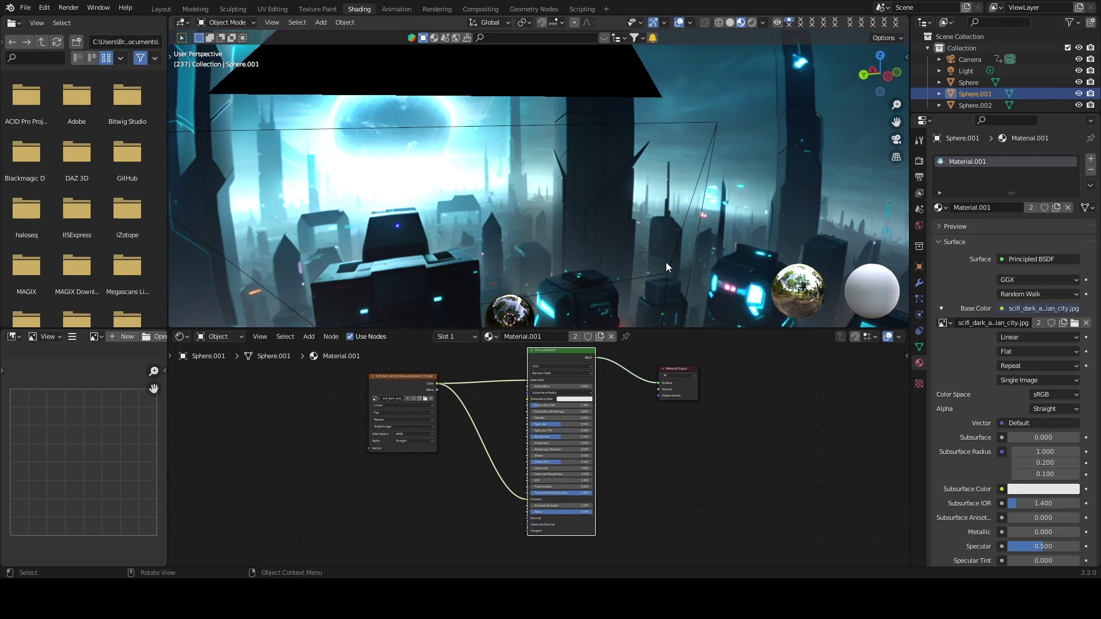
- Rename the surrounding sphere's material as Skybox
double_click(527, 338)
text(Skybox)
key(Return)
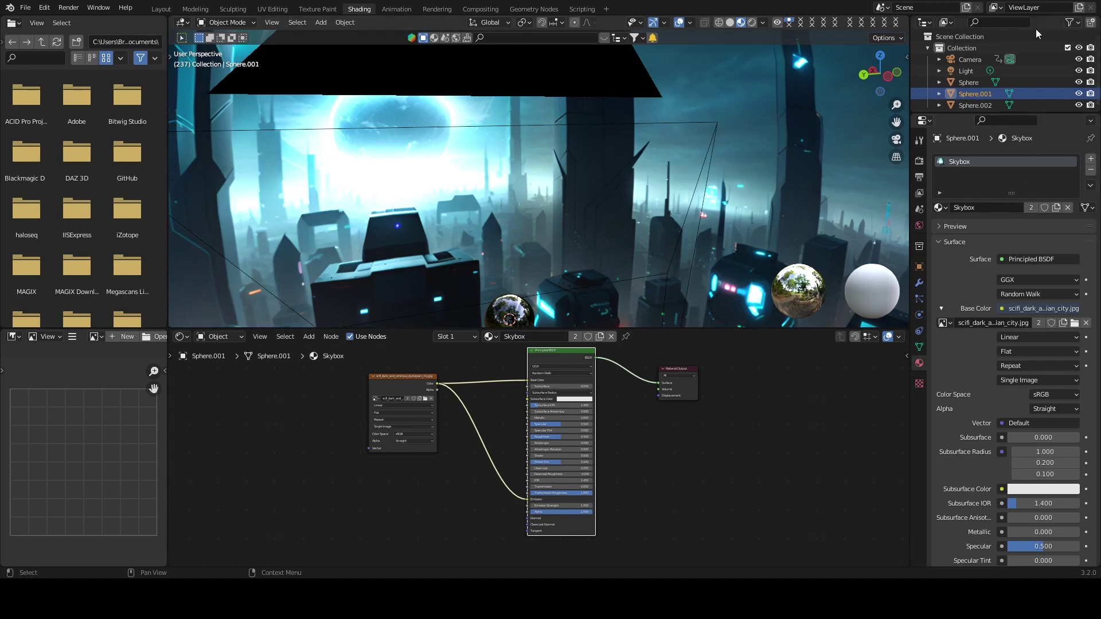
- Rename the reflective sphere Sphere.002 as reflector and frame it in the viewport
click(975, 105)
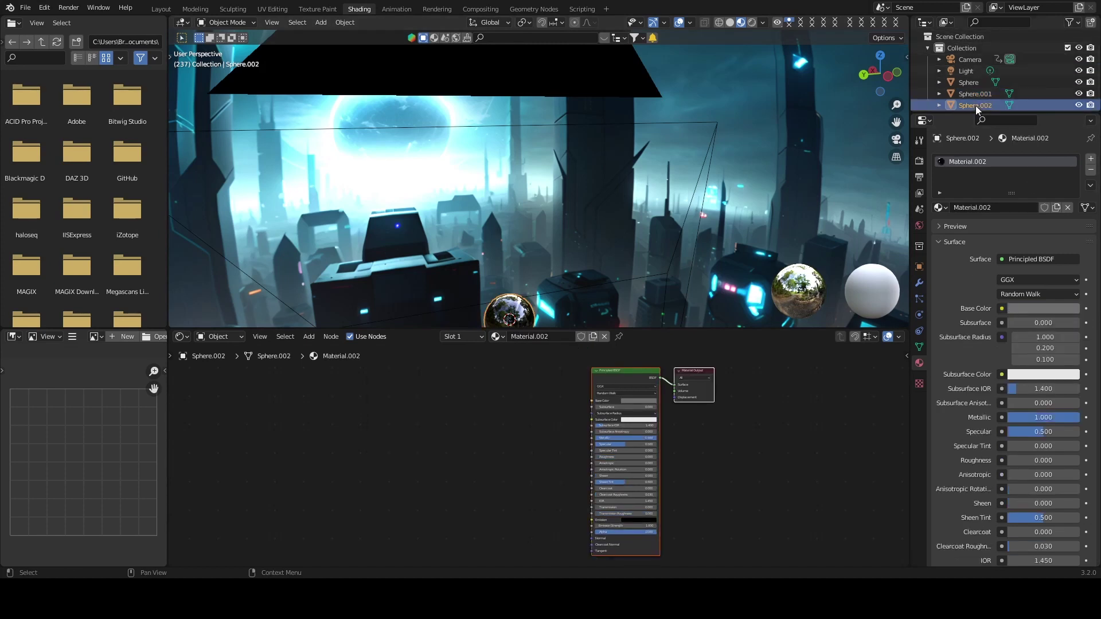
double_click(975, 106)
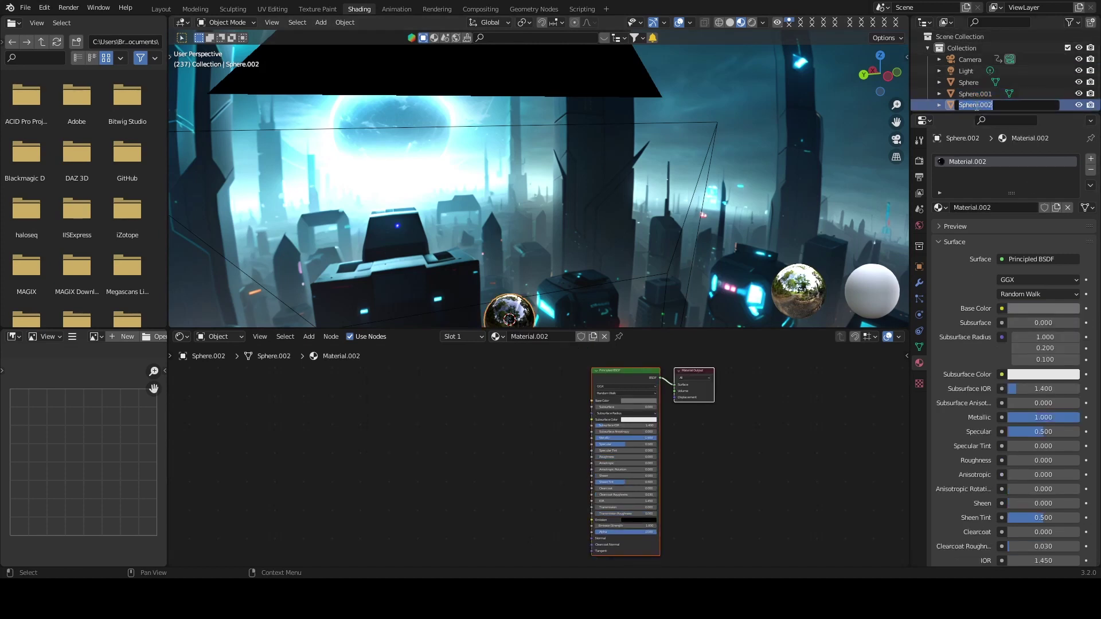
text(refle)
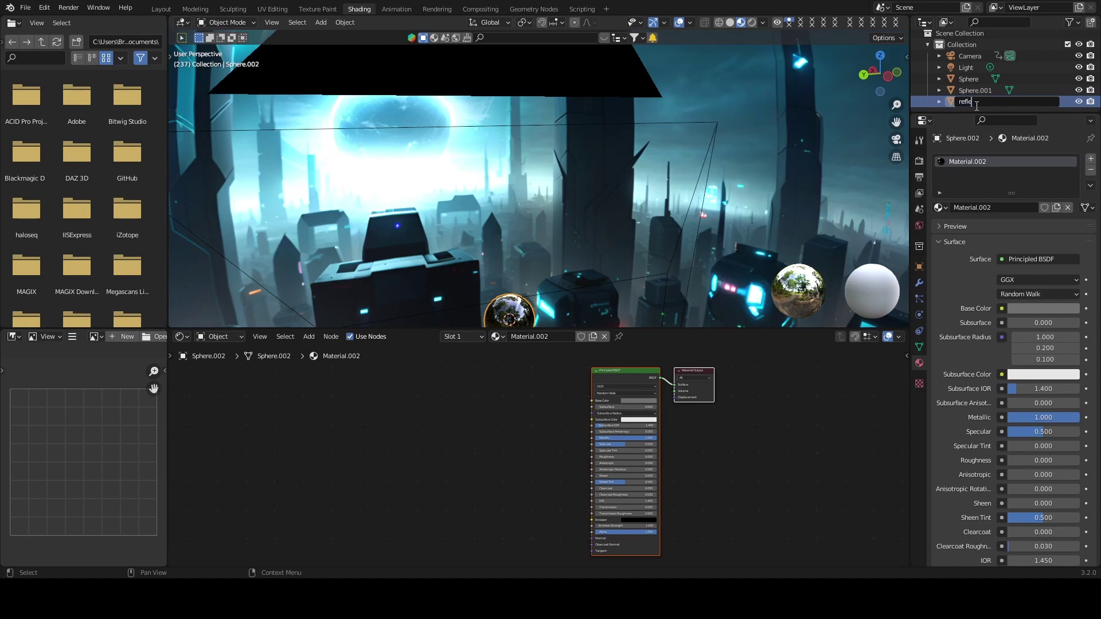
text(ctor)
key(Return)
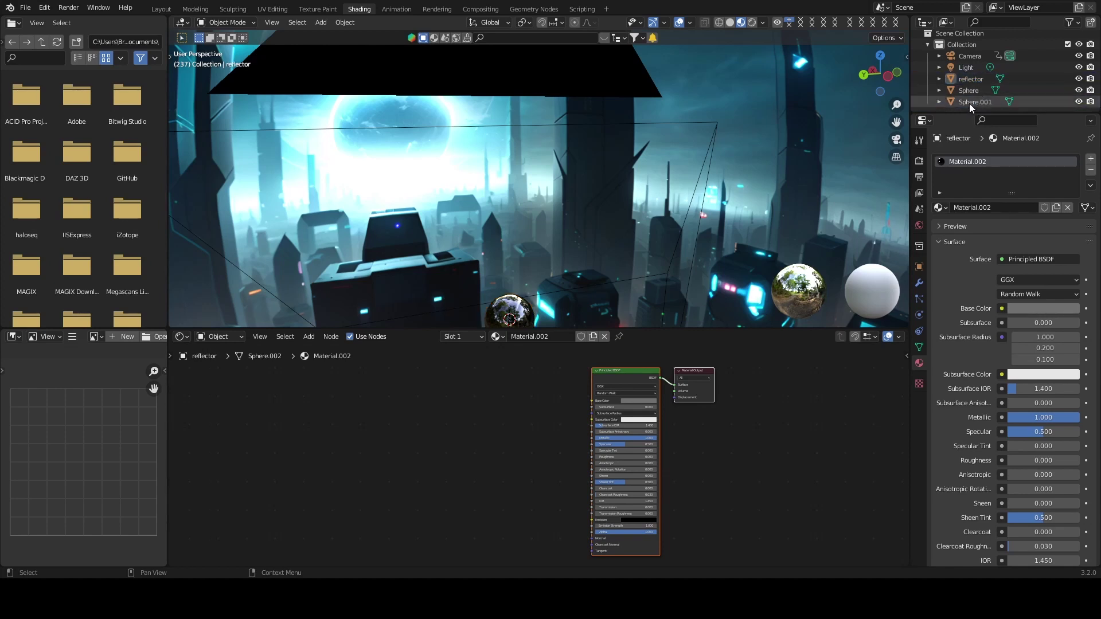
key(KP_Decimal)
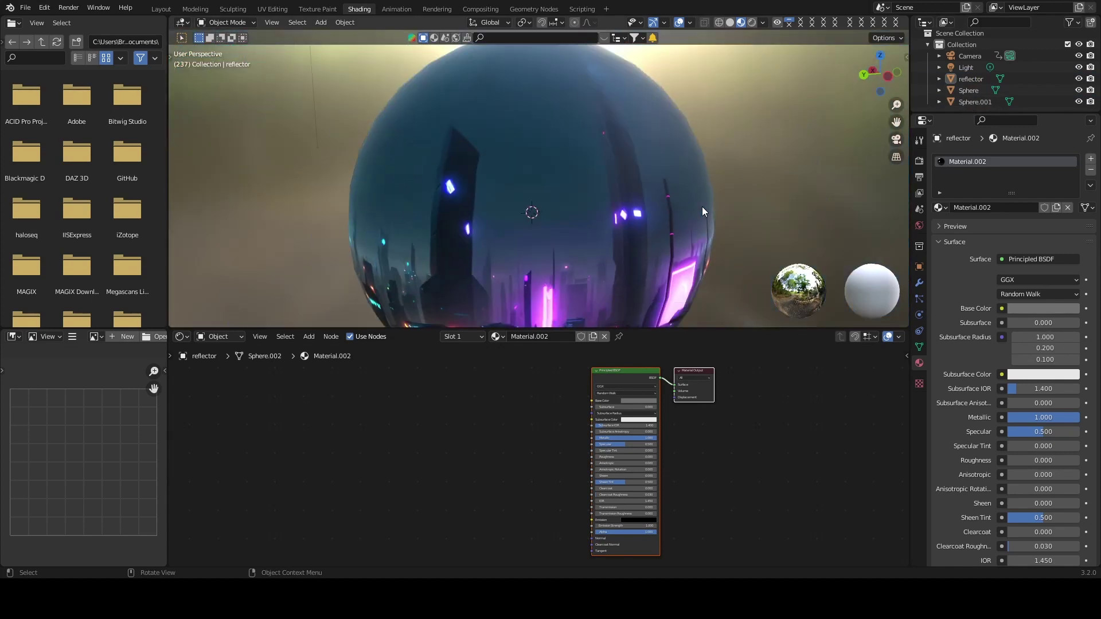
- Delete the duplicate object Sphere and select the skybox sphere Sphere.001
click(971, 90)
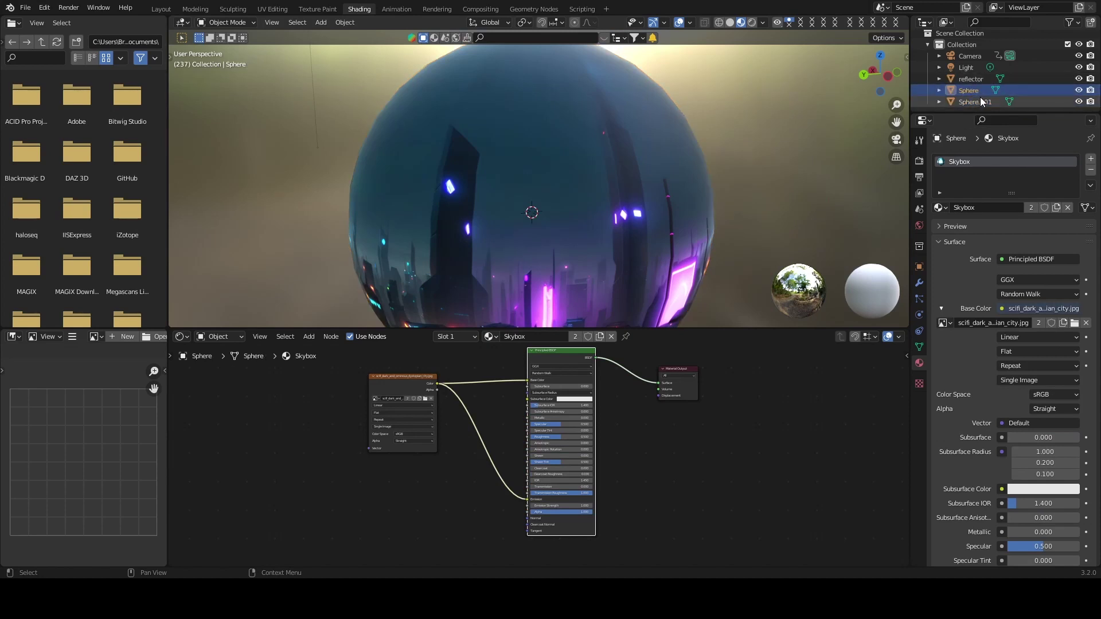
key(Delete)
click(668, 215)
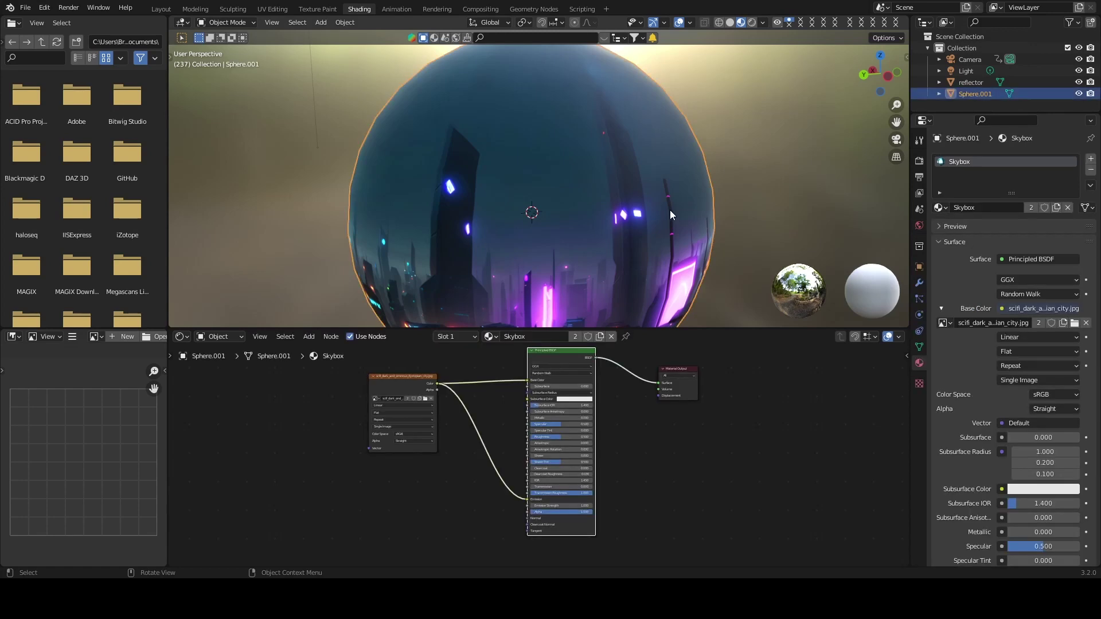
- Preview the animation through the camera with rendered viewport shading
scroll(670, 210, up, 5)
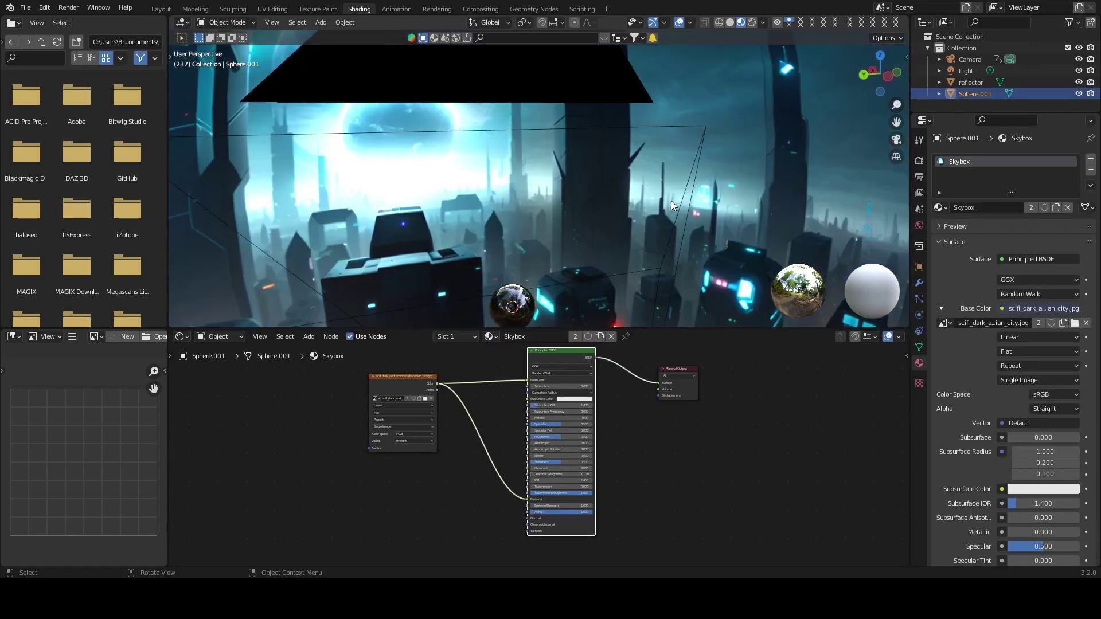
middle_drag(657, 191, 808, 159)
click(894, 139)
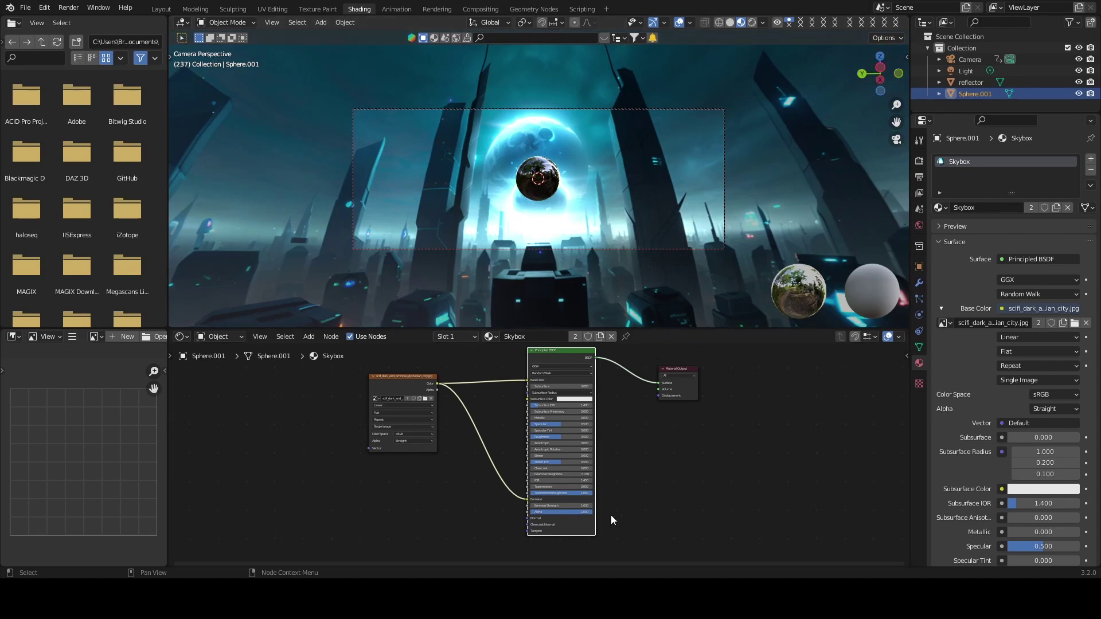
scroll(629, 491, down, 2)
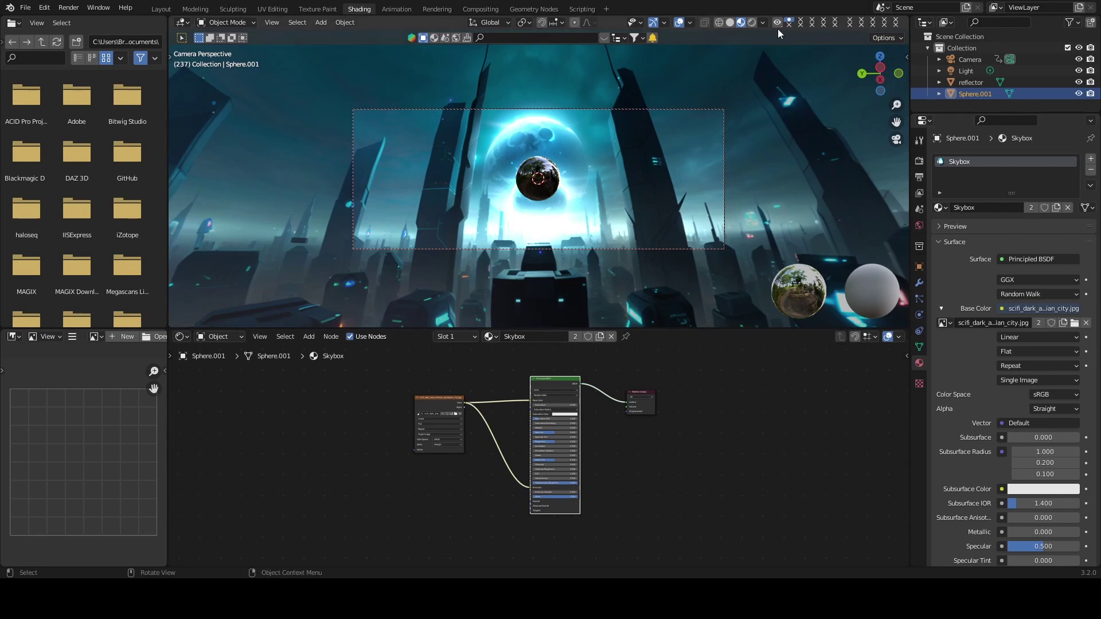
click(752, 23)
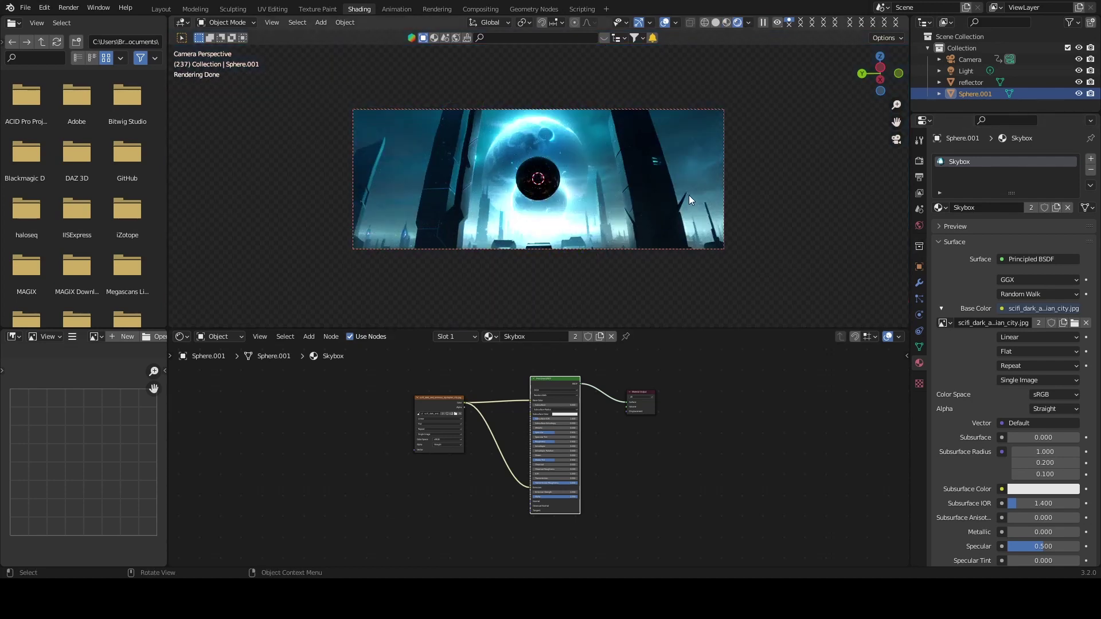
key(space)
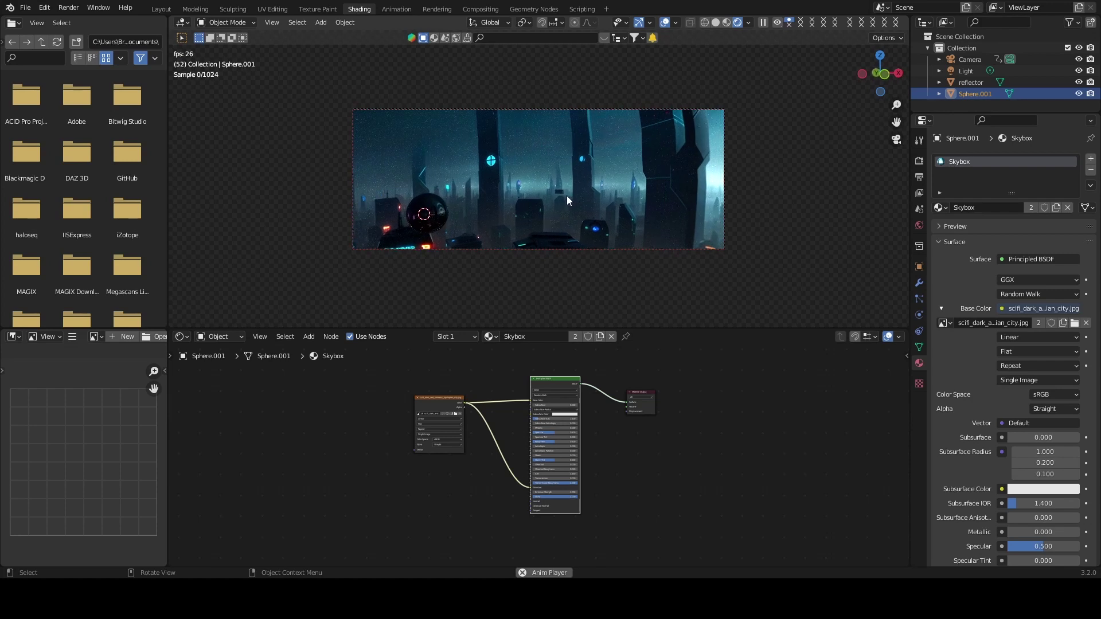
key(space)
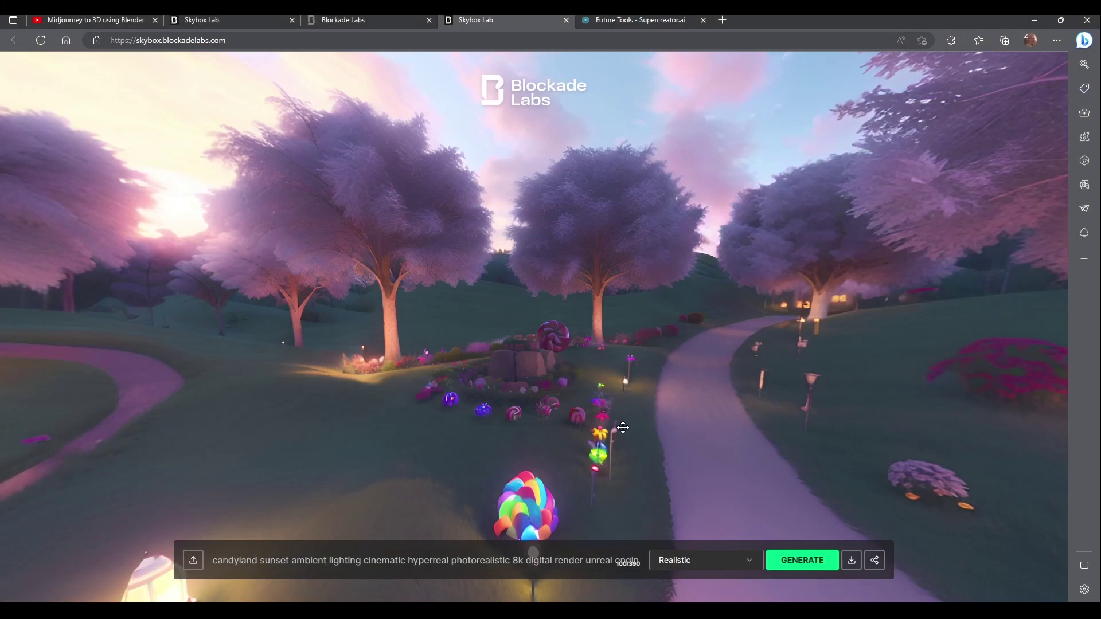
- In Skybox Lab in the browser, return to the westeros winterfell skybox and examine its snowy village, towers and mountains from all directions
click(227, 19)
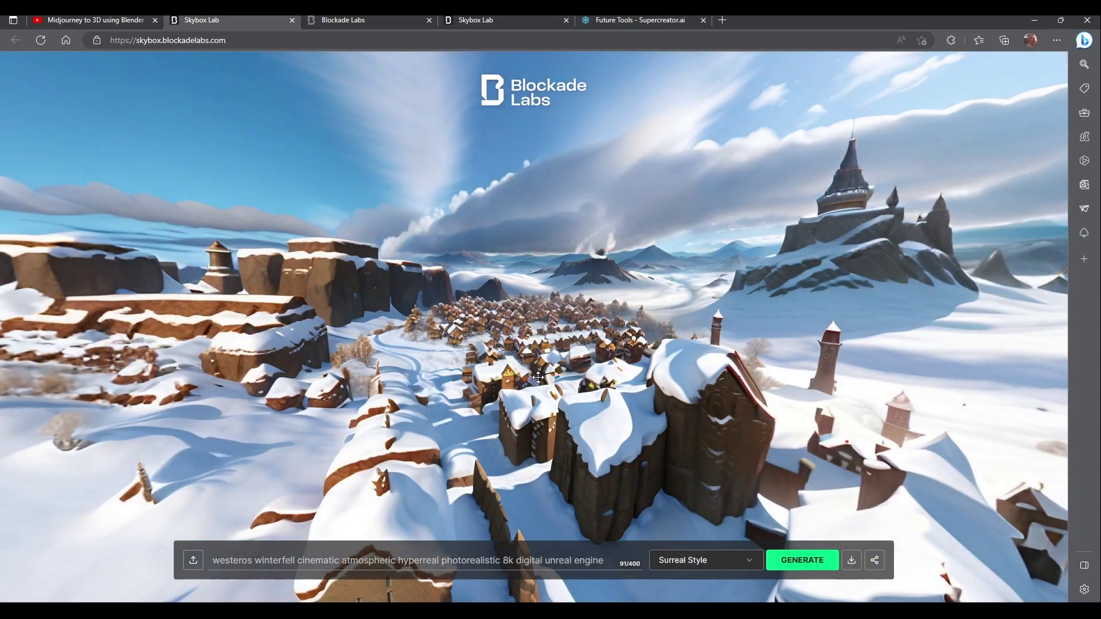
drag(528, 381, 414, 397)
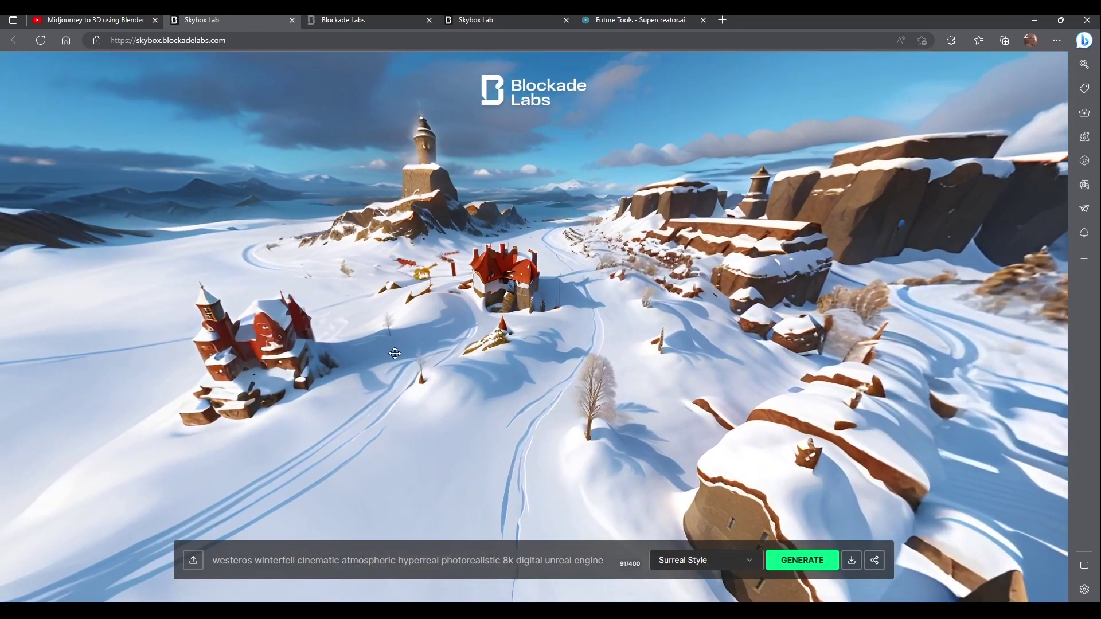
drag(551, 227, 536, 327)
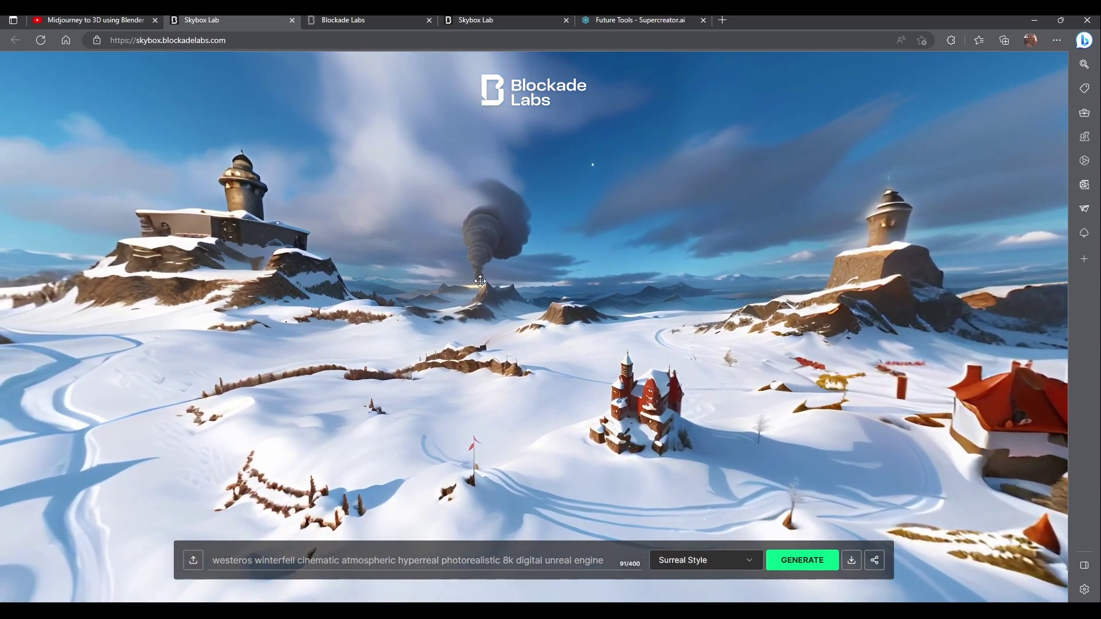
drag(536, 327, 580, 446)
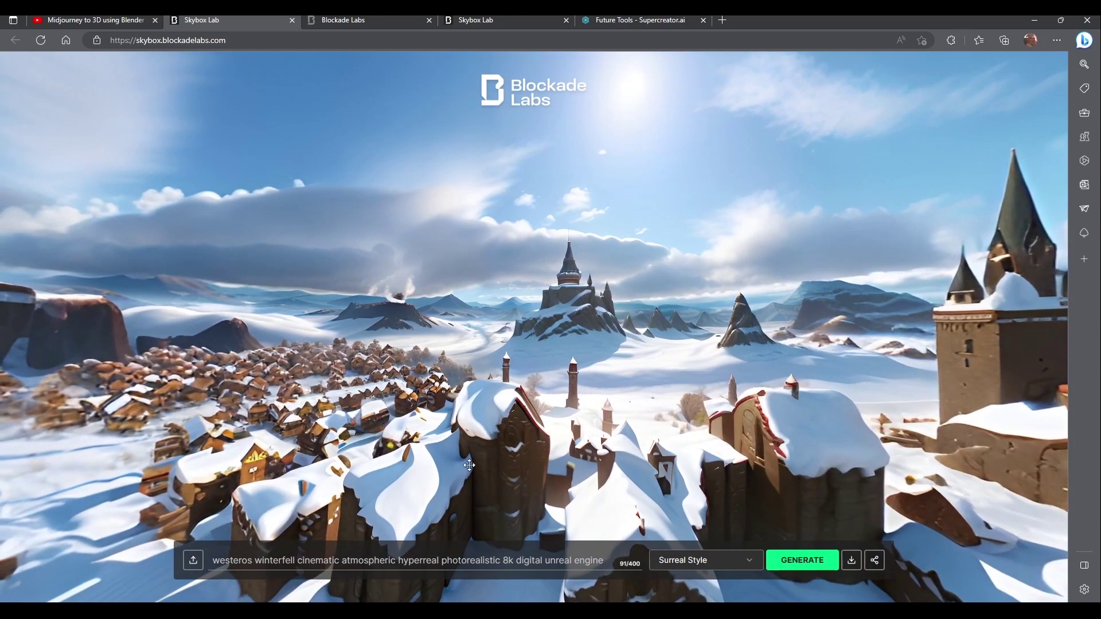
drag(877, 342, 268, 276)
drag(473, 305, 573, 344)
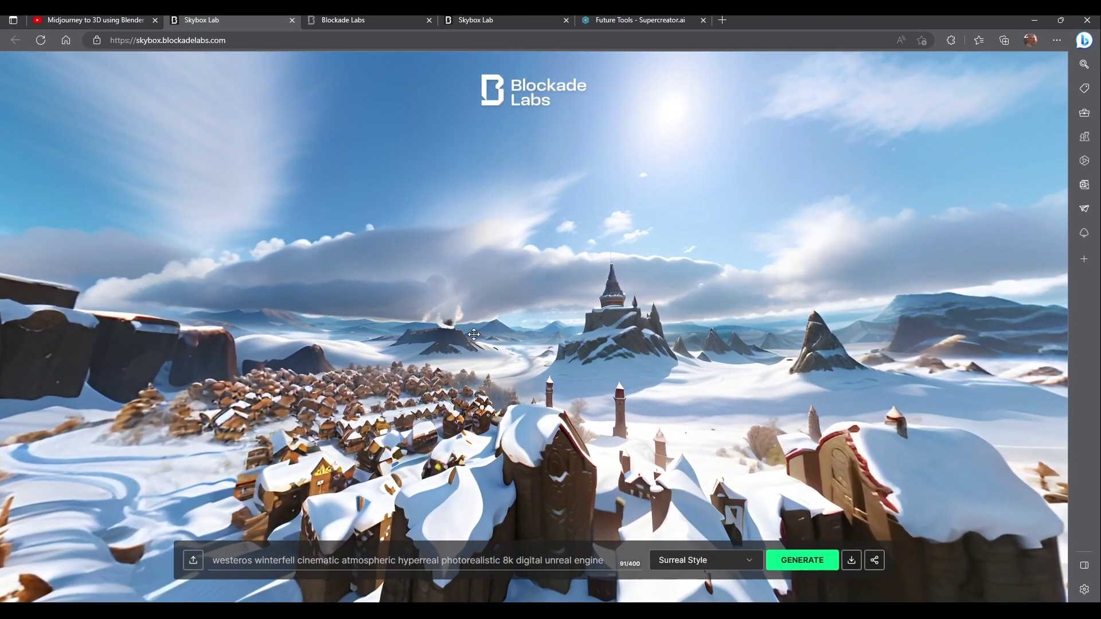
drag(231, 337, 574, 326)
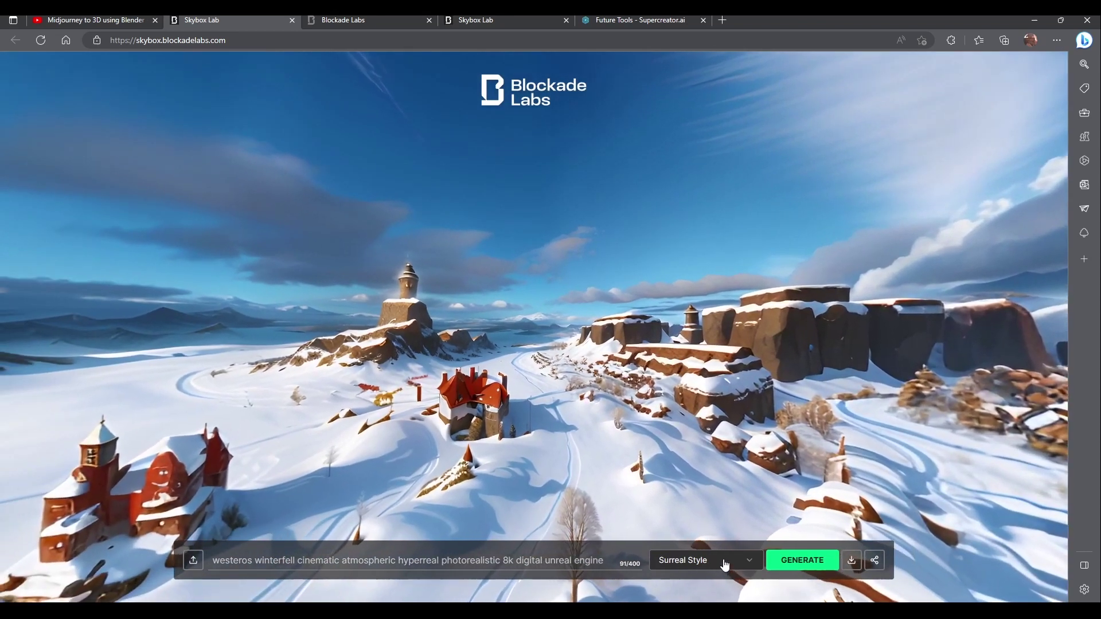
- Change the westeros winterfell skybox to the SciFi style and generate it
click(724, 561)
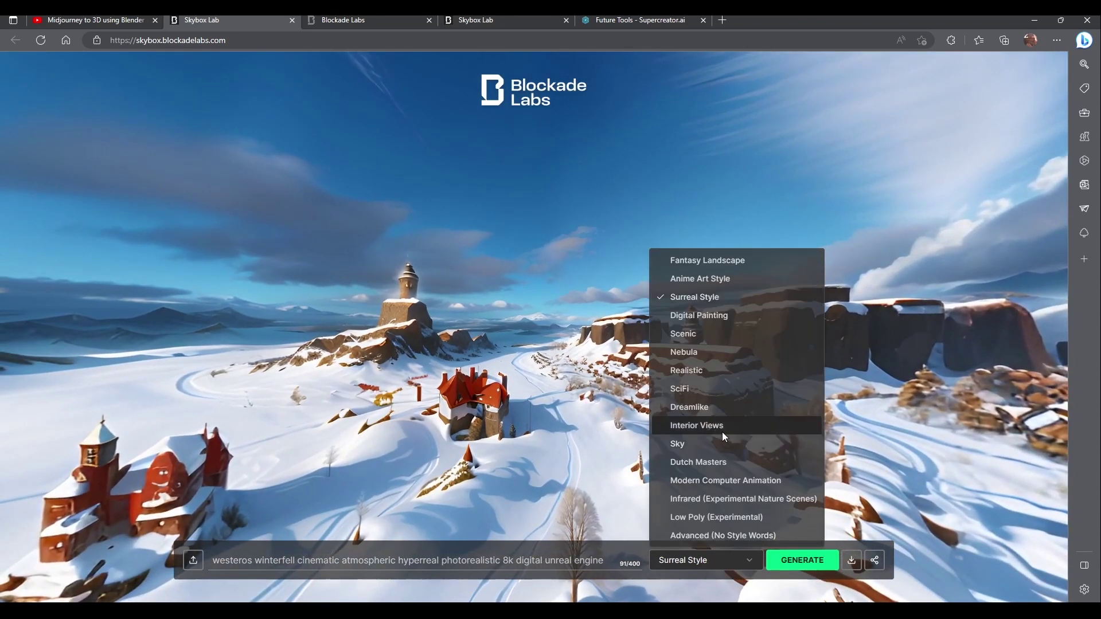
click(717, 393)
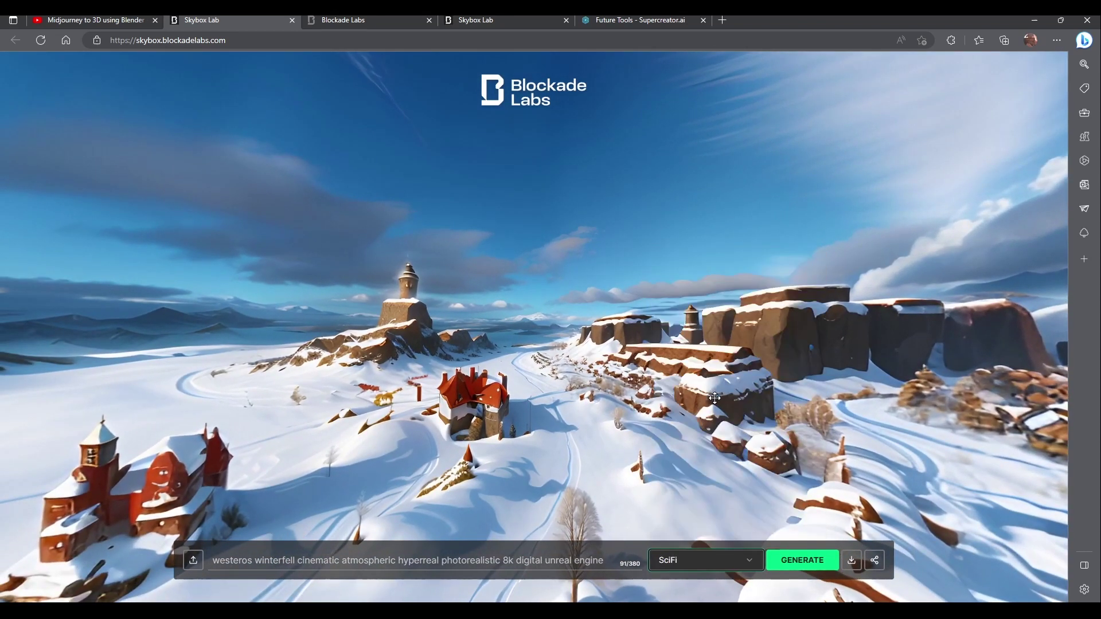
click(809, 570)
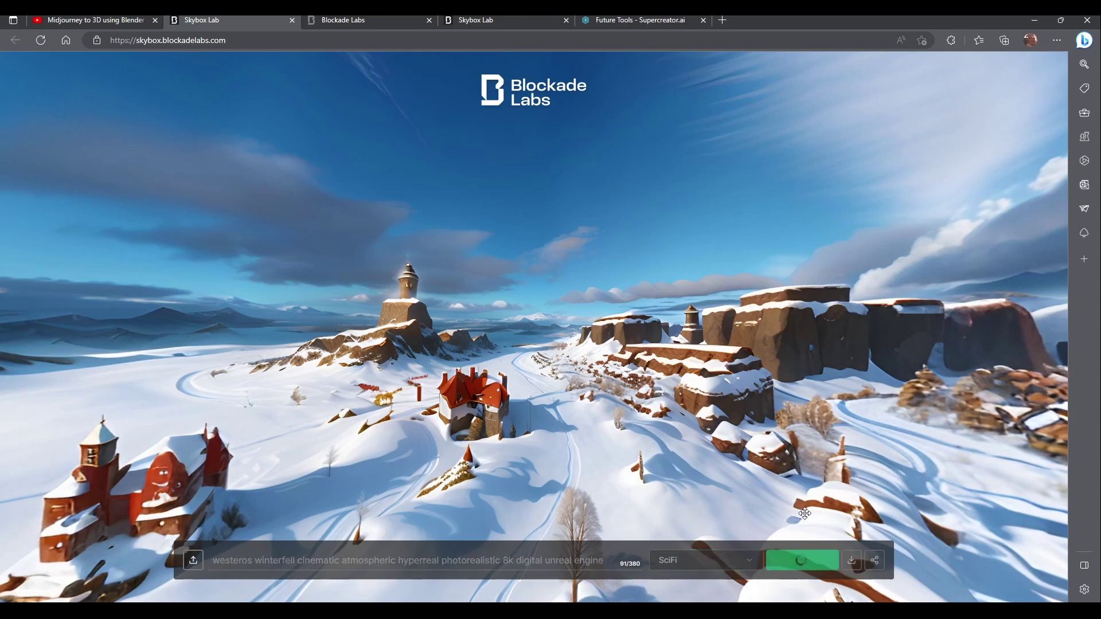
- Add "eerie and ominous" before candyland and "filled with vicious creatures" after it in the other skybox's prompt, and generate it in the Realistic style
click(500, 19)
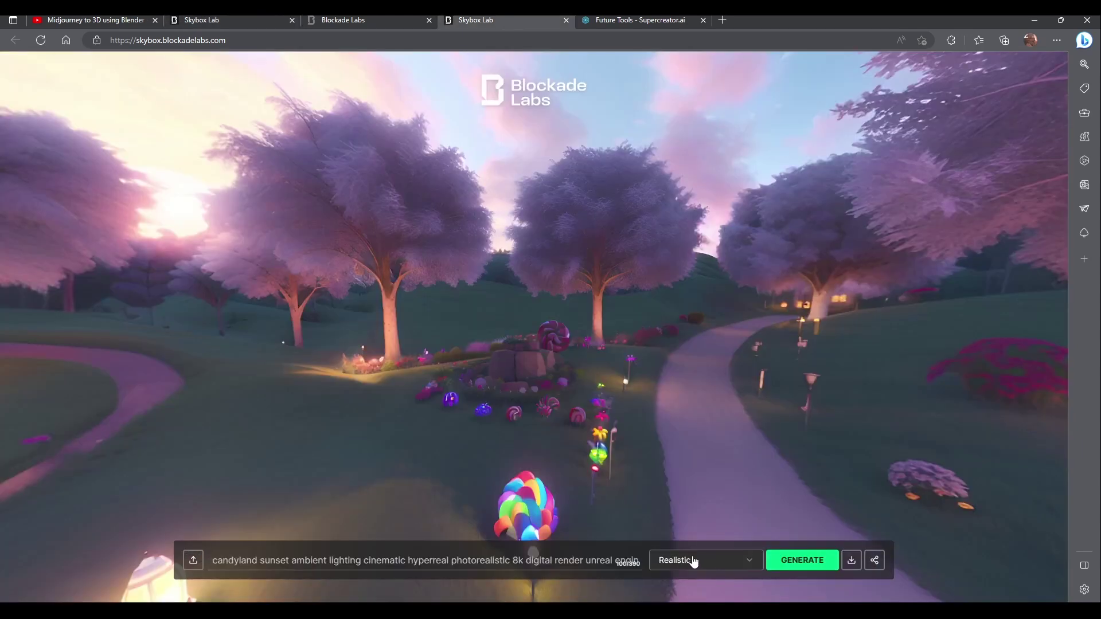
click(213, 560)
text(eerie and ominous)
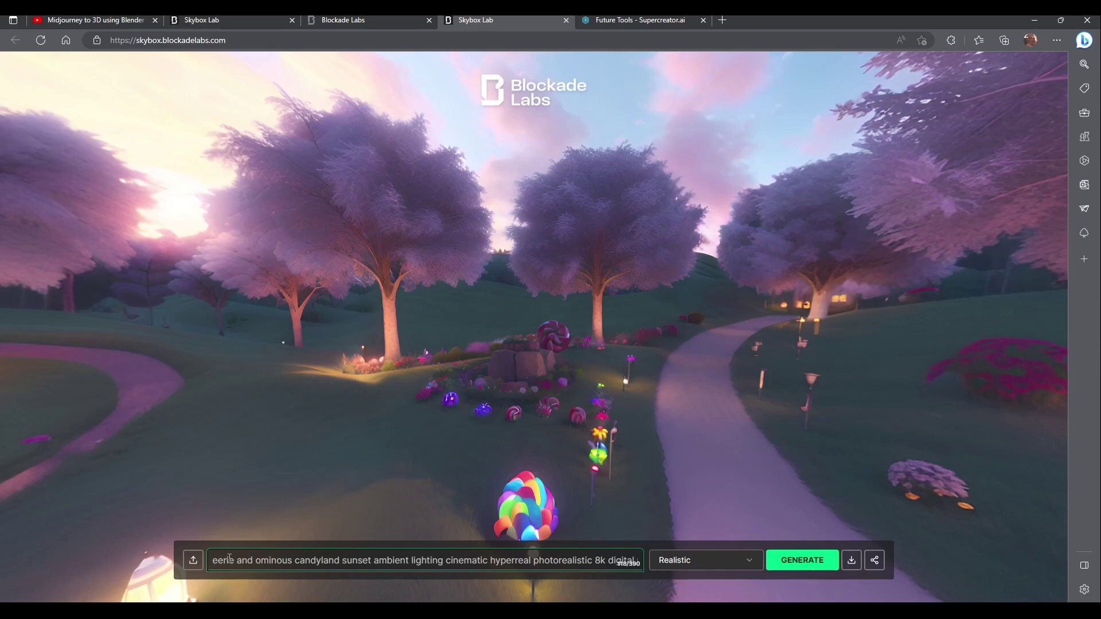
text(filled w)
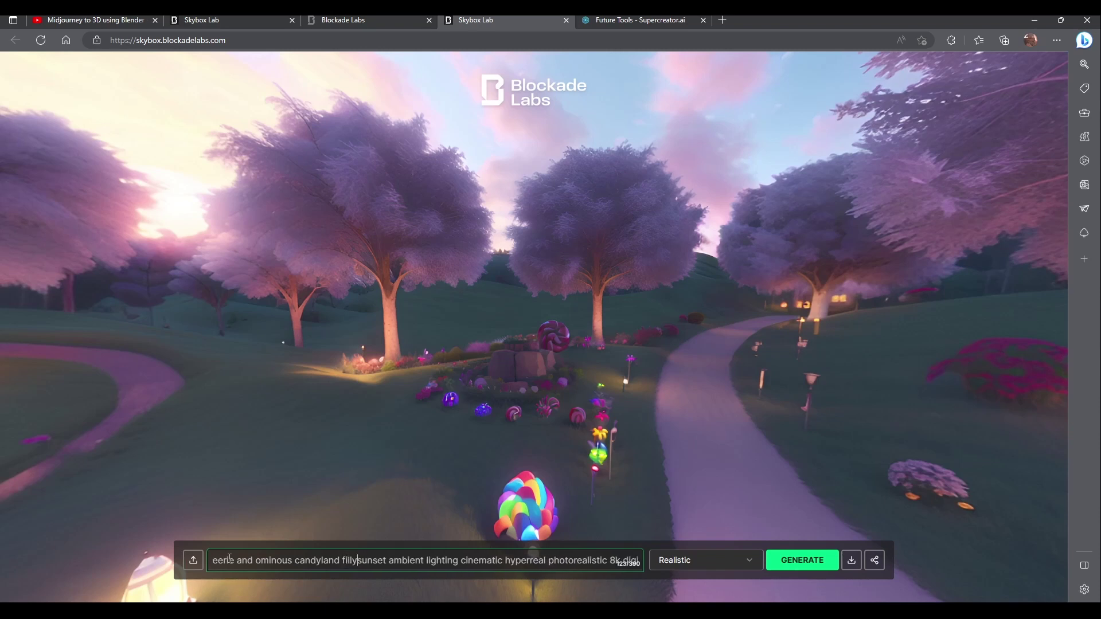
text(ith )
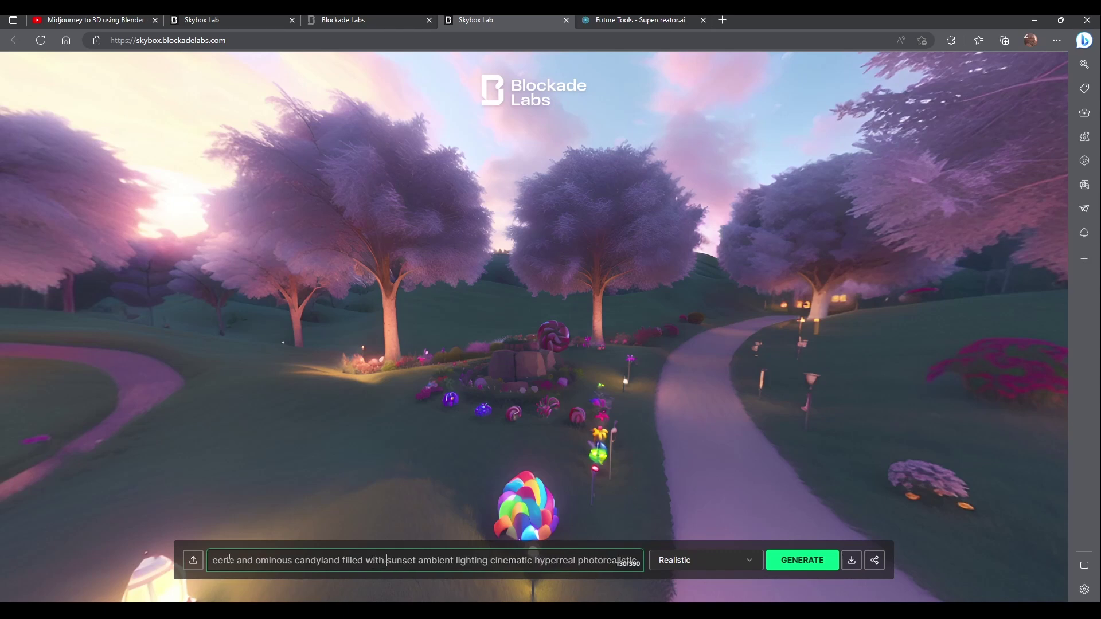
text(vici)
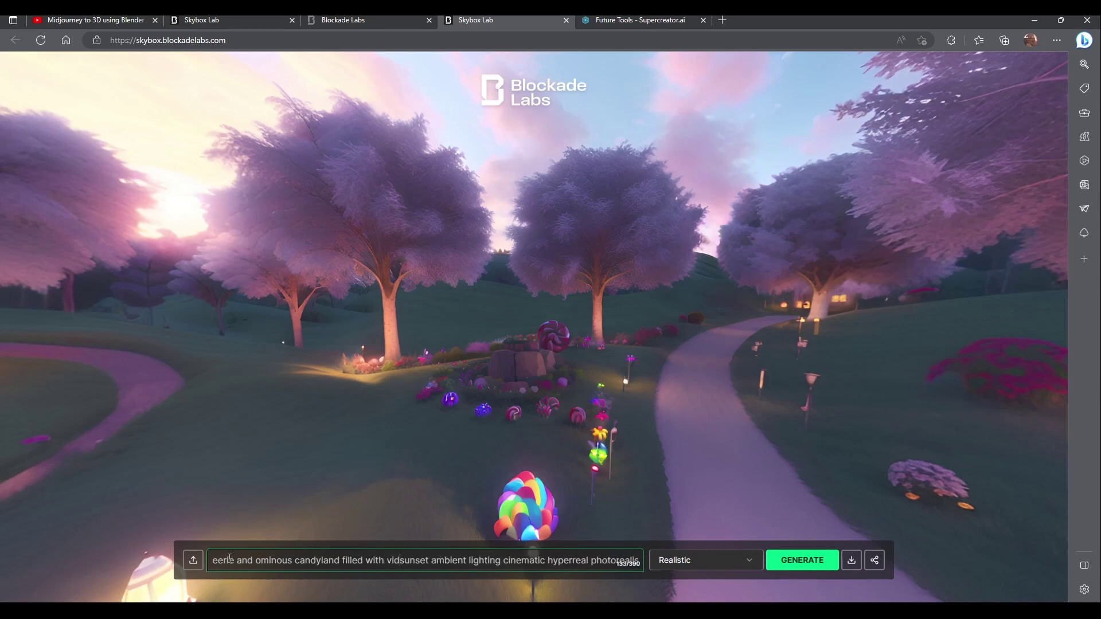
text(o)
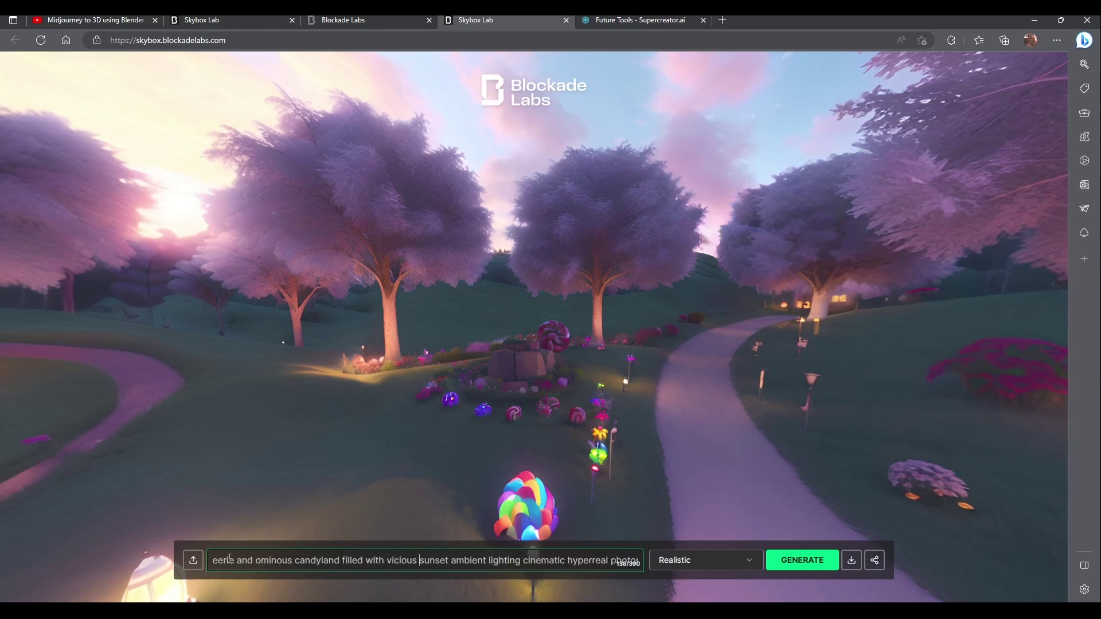
text(us creatures)
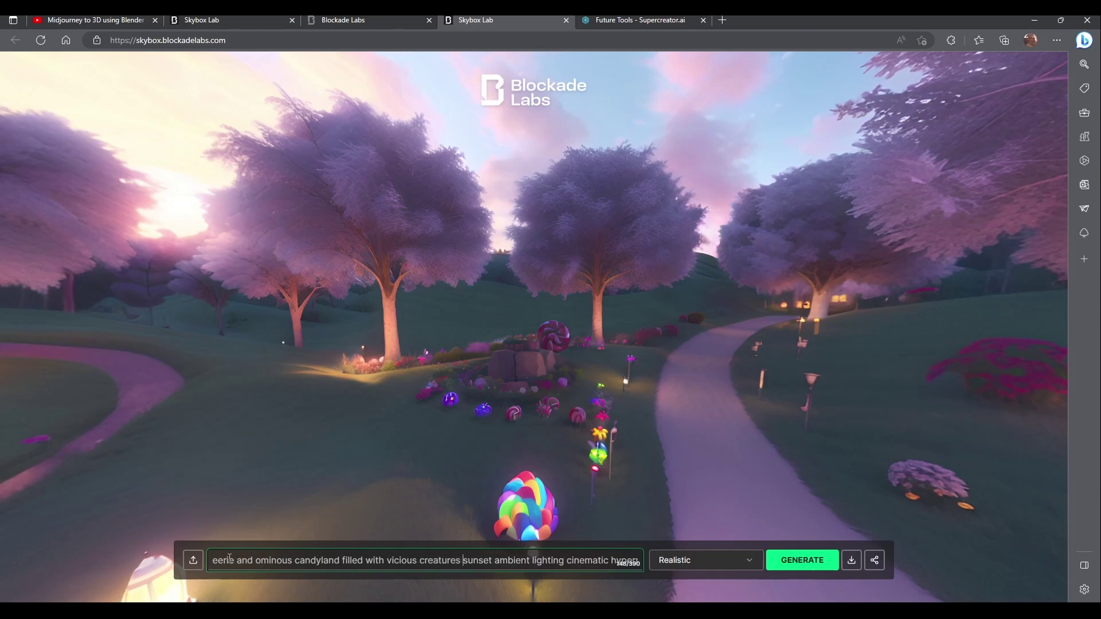
key(Return)
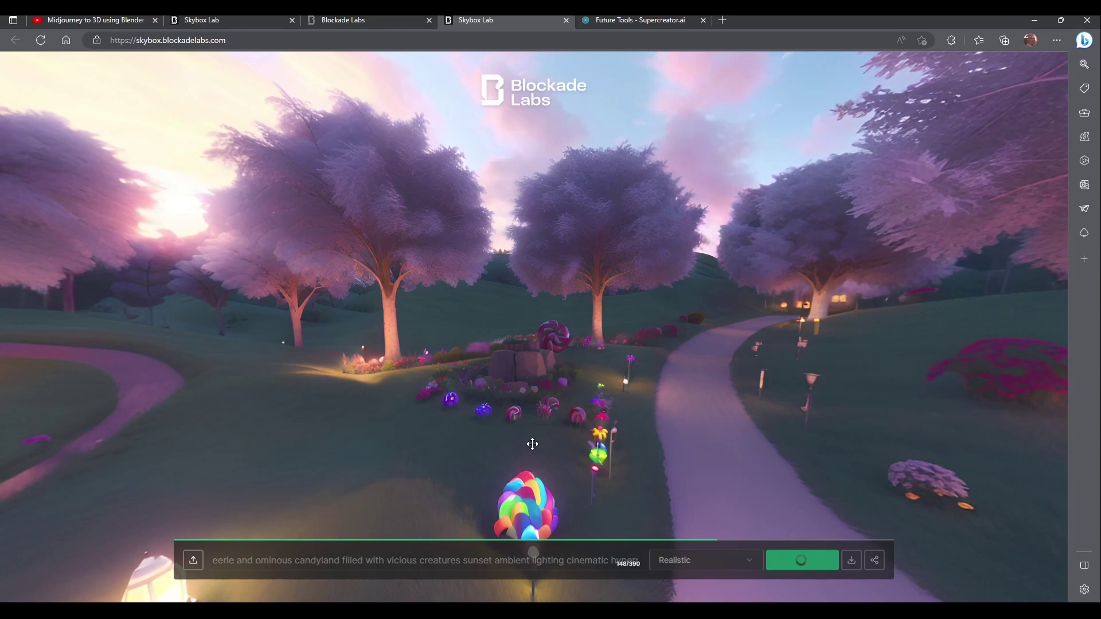
- Return to the SciFi westeros winterfell skybox and examine its fortress, glowing monuments and surrounding landscape from all directions
click(246, 18)
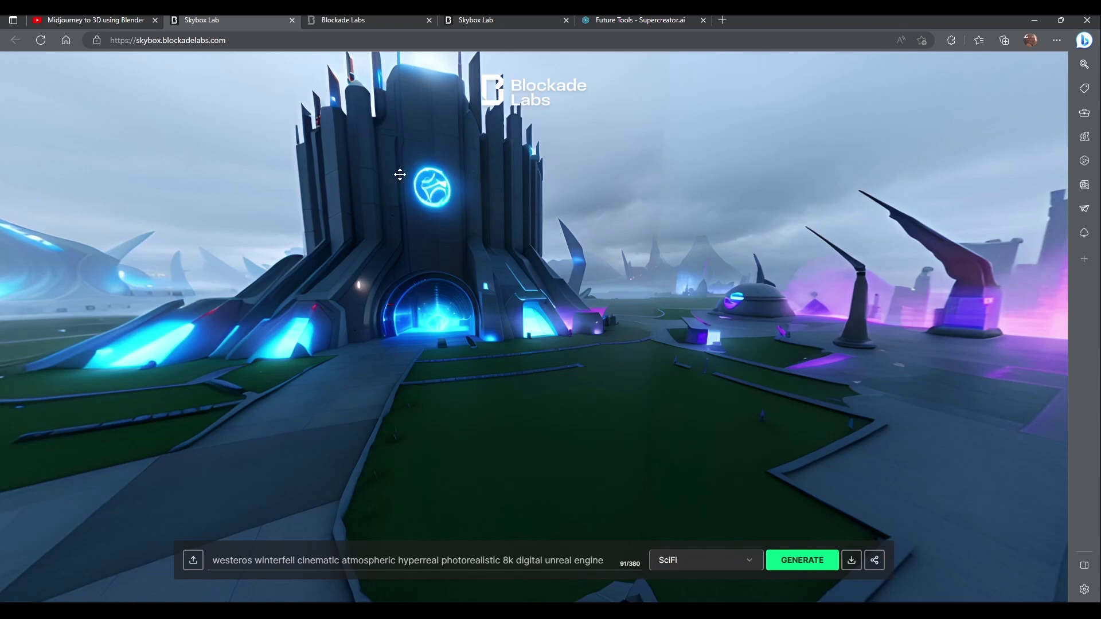
drag(315, 378, 497, 358)
drag(517, 191, 575, 233)
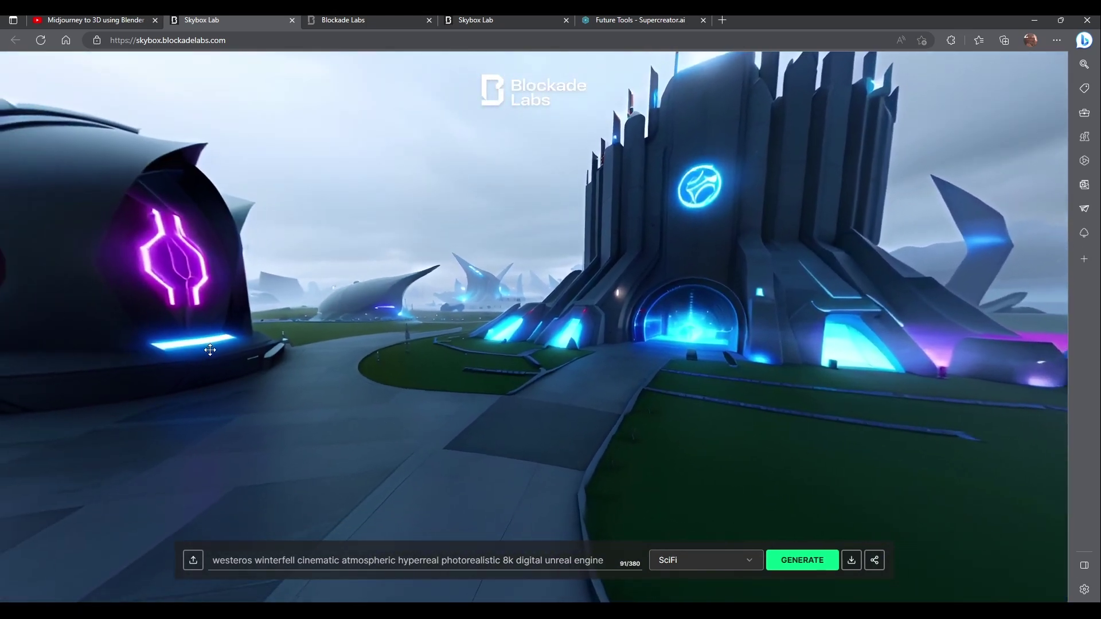
drag(216, 386, 411, 290)
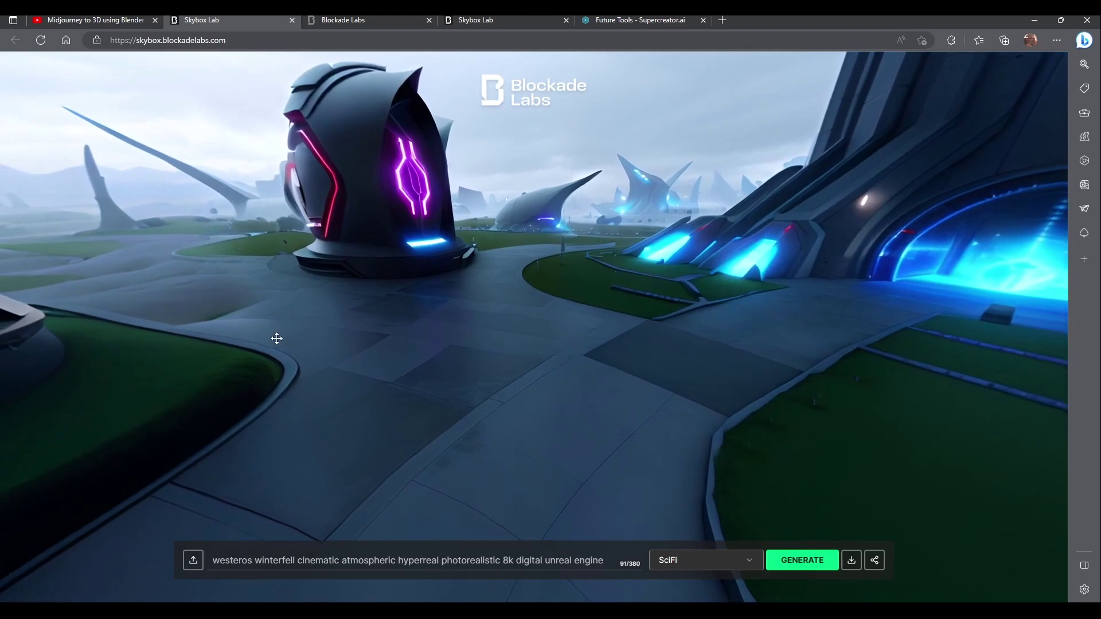
drag(290, 332, 521, 420)
drag(199, 371, 420, 371)
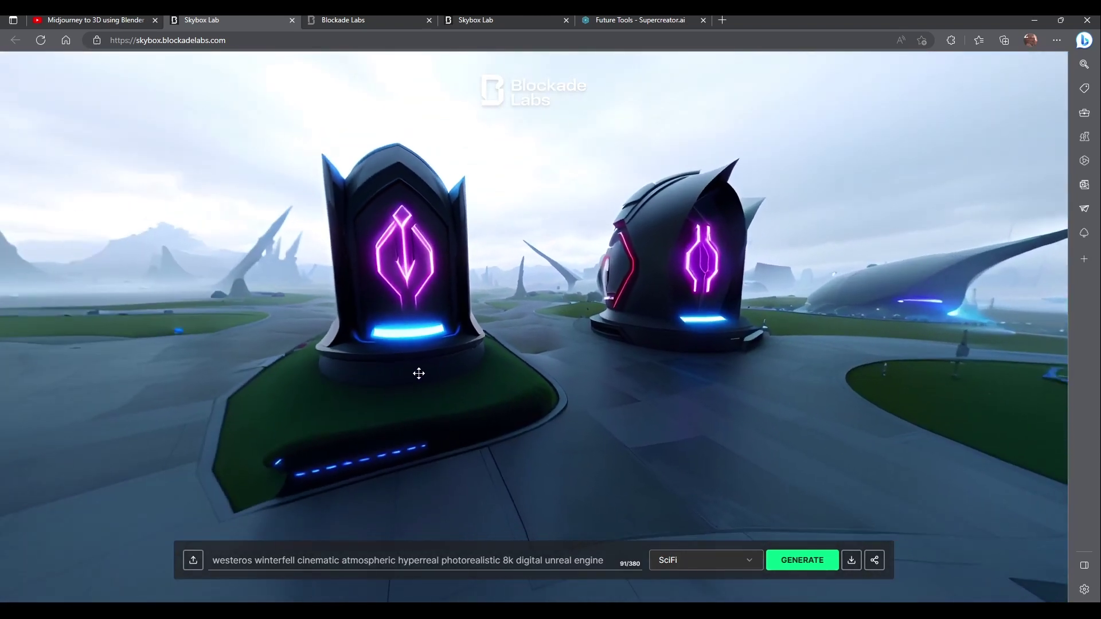
drag(169, 322, 332, 376)
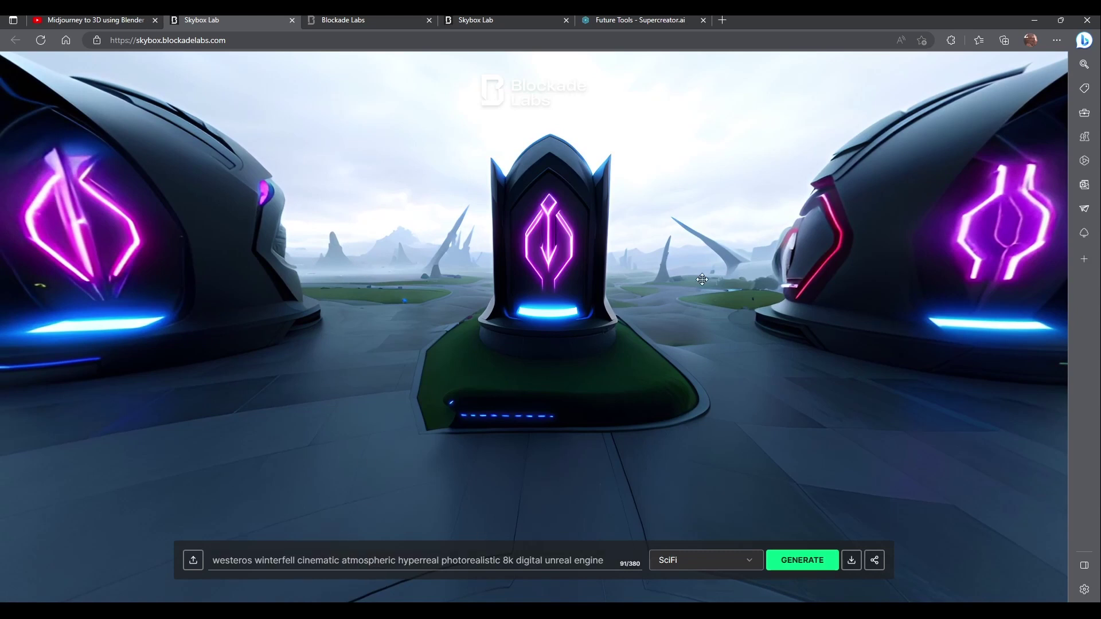
drag(373, 248, 374, 293)
drag(159, 376, 287, 336)
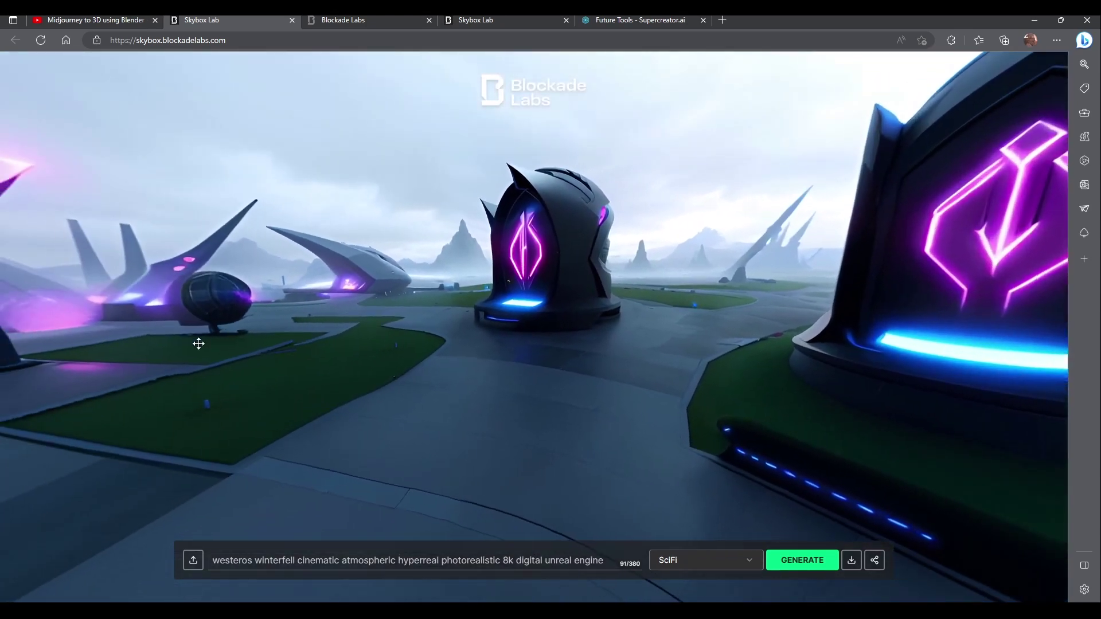
drag(202, 344, 648, 321)
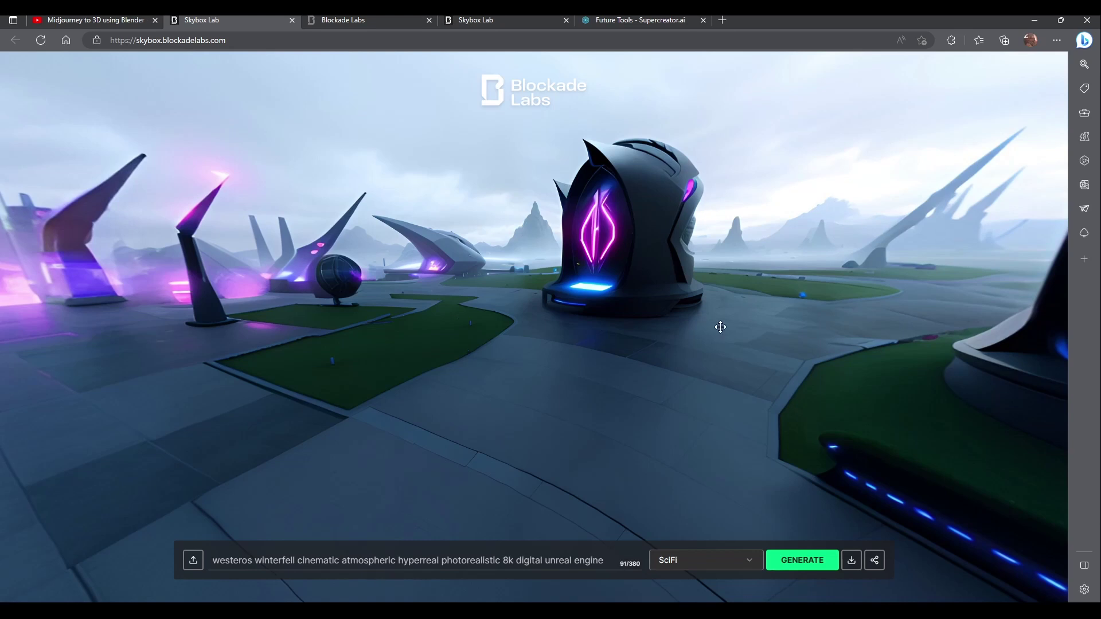
- Download the SciFi westeros winterfell skybox and view its distant tower and curved spires
drag(350, 314, 722, 277)
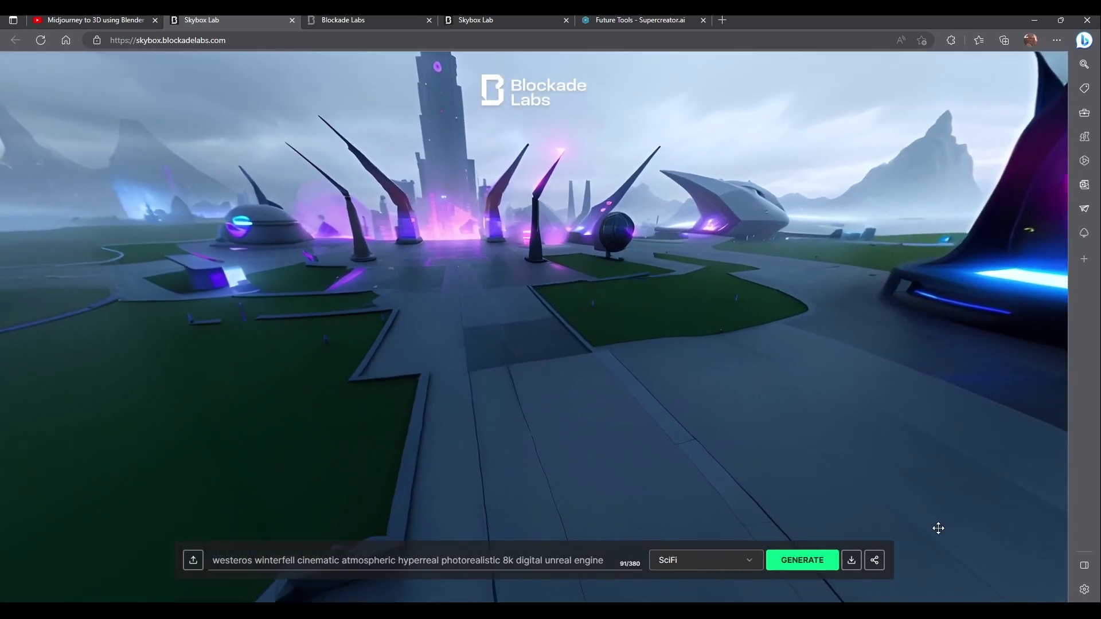
click(851, 560)
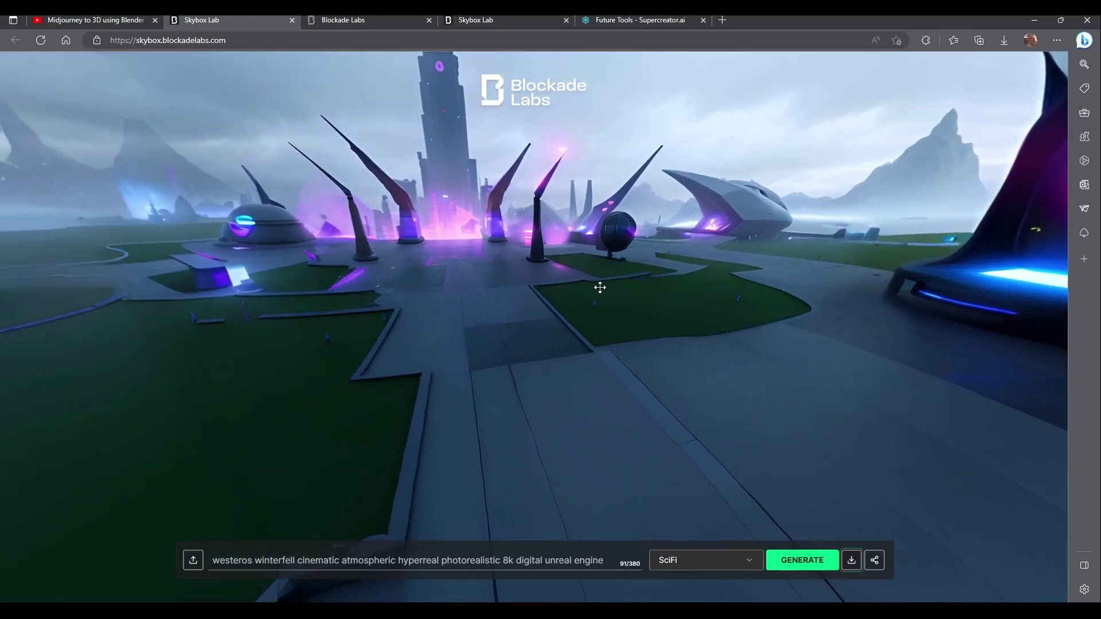
drag(564, 313, 700, 344)
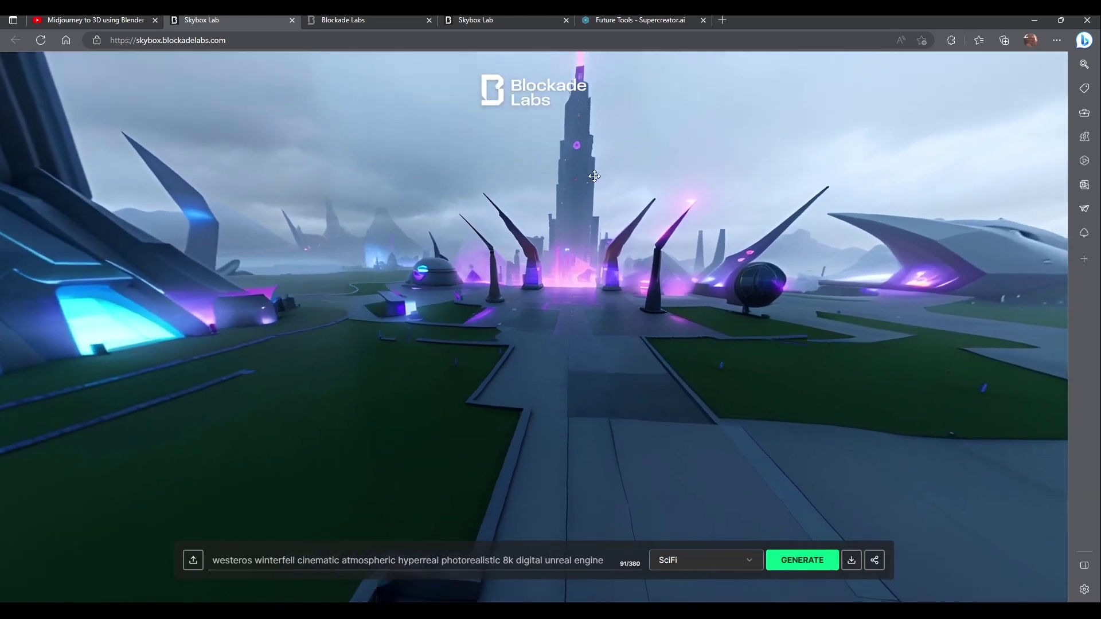
- Return to the eerie candyland skybox and examine its towers, glowing trees, lanterns, lollipops and stairways from all directions
click(489, 19)
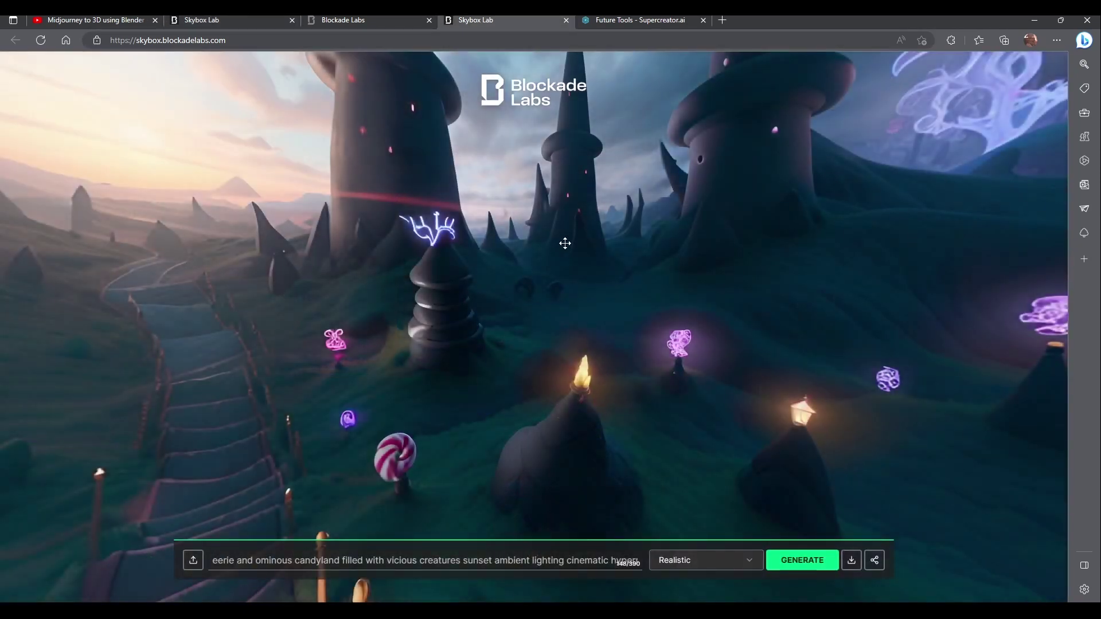
drag(565, 243, 388, 314)
drag(870, 307, 686, 363)
drag(824, 413, 536, 292)
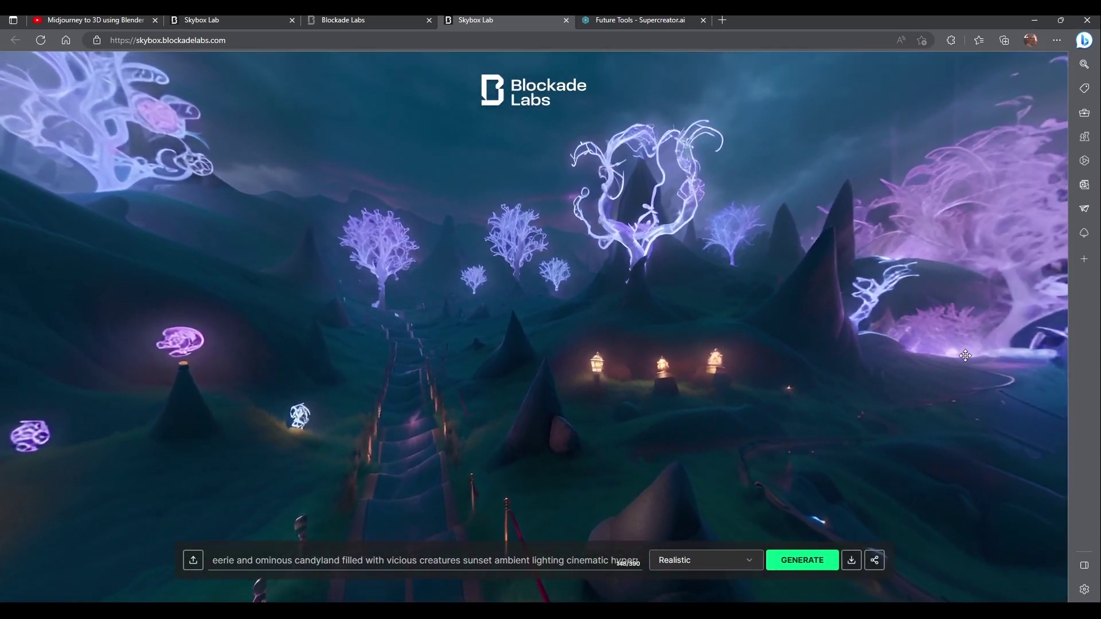
drag(892, 378, 740, 321)
drag(904, 388, 821, 377)
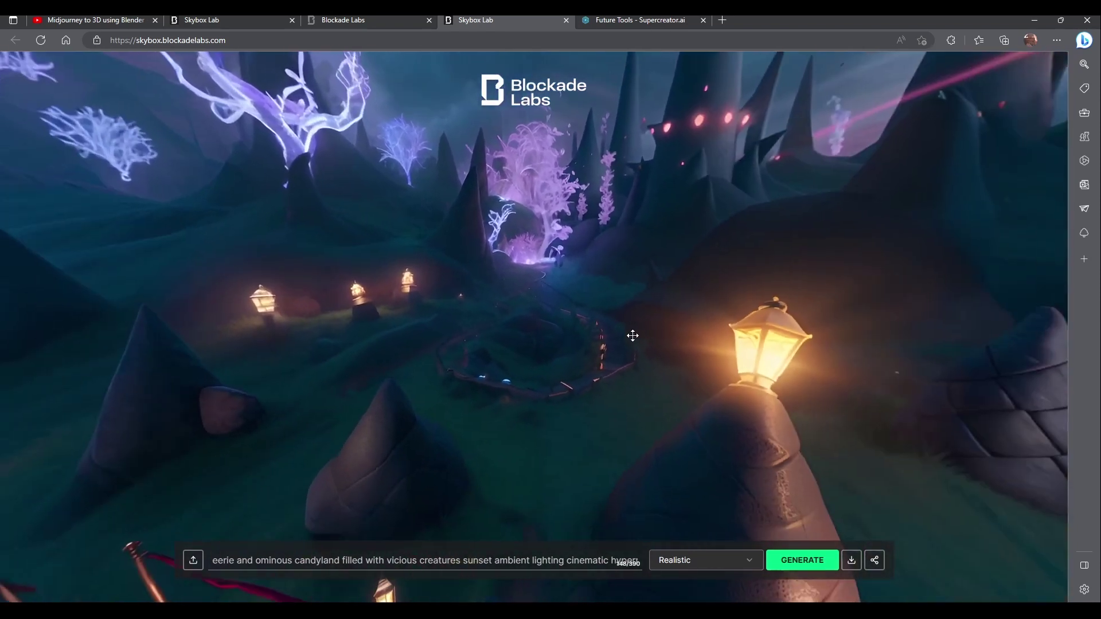
drag(953, 366, 667, 239)
drag(710, 308, 594, 375)
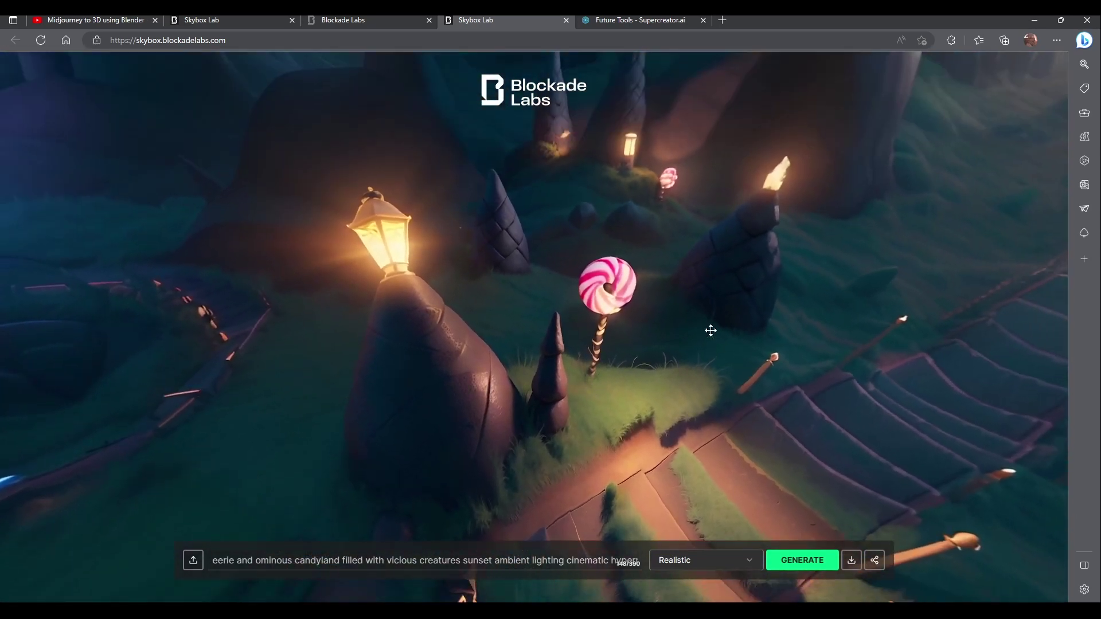
drag(826, 256, 702, 486)
drag(575, 364, 1095, 393)
drag(393, 309, 309, 295)
drag(222, 329, 489, 335)
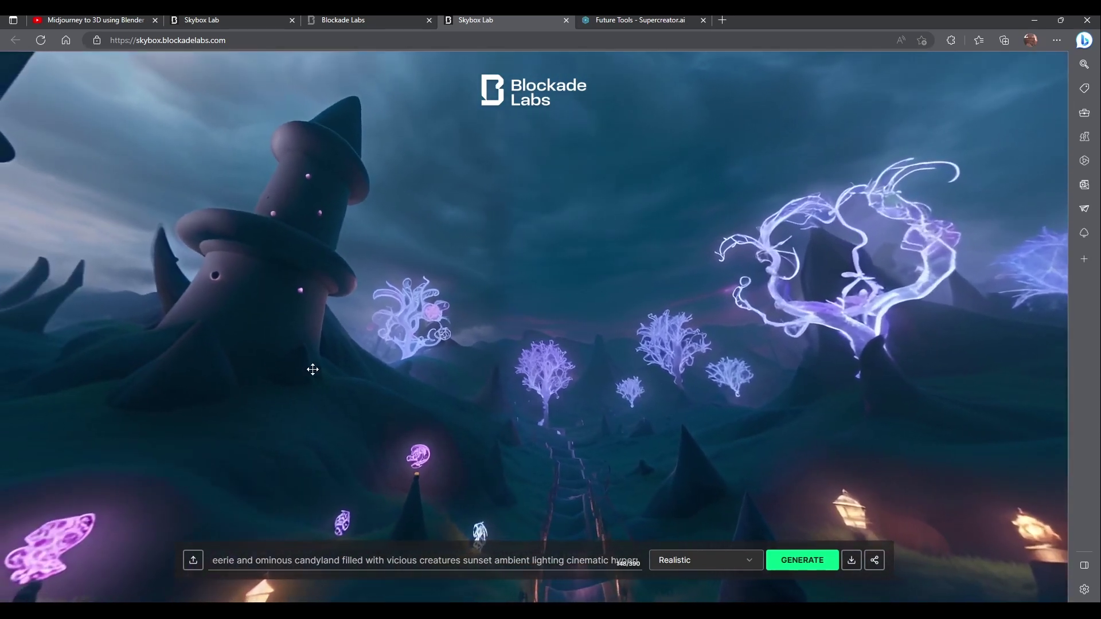
- Download the eerie candyland skybox and look across its dark towers towards the sunset path
drag(300, 376, 402, 312)
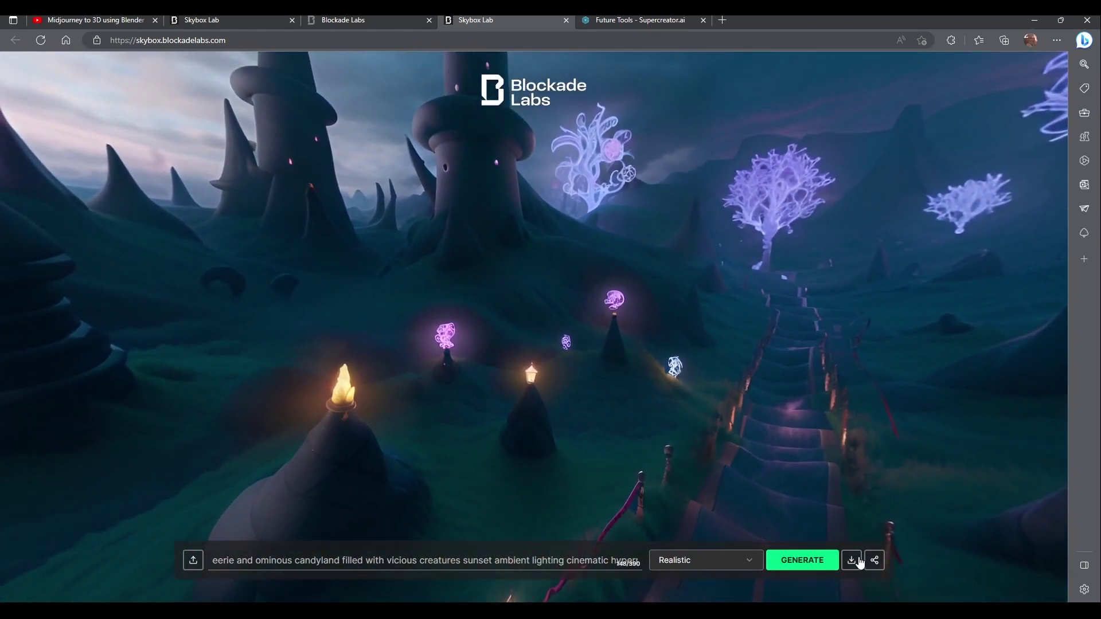
click(852, 561)
drag(513, 237, 653, 304)
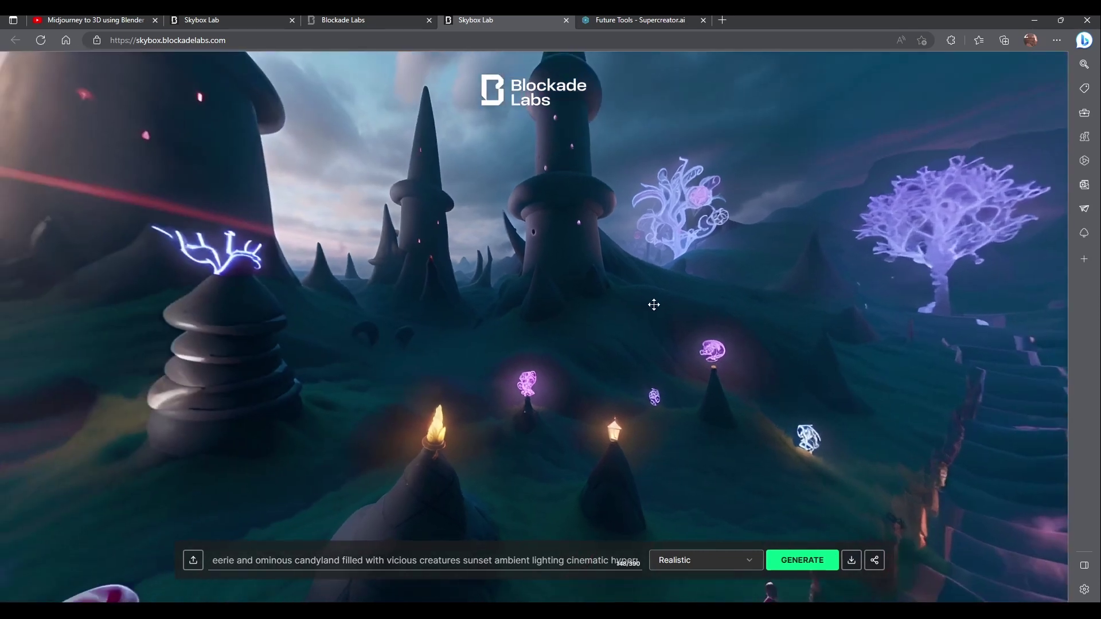
drag(512, 300, 533, 332)
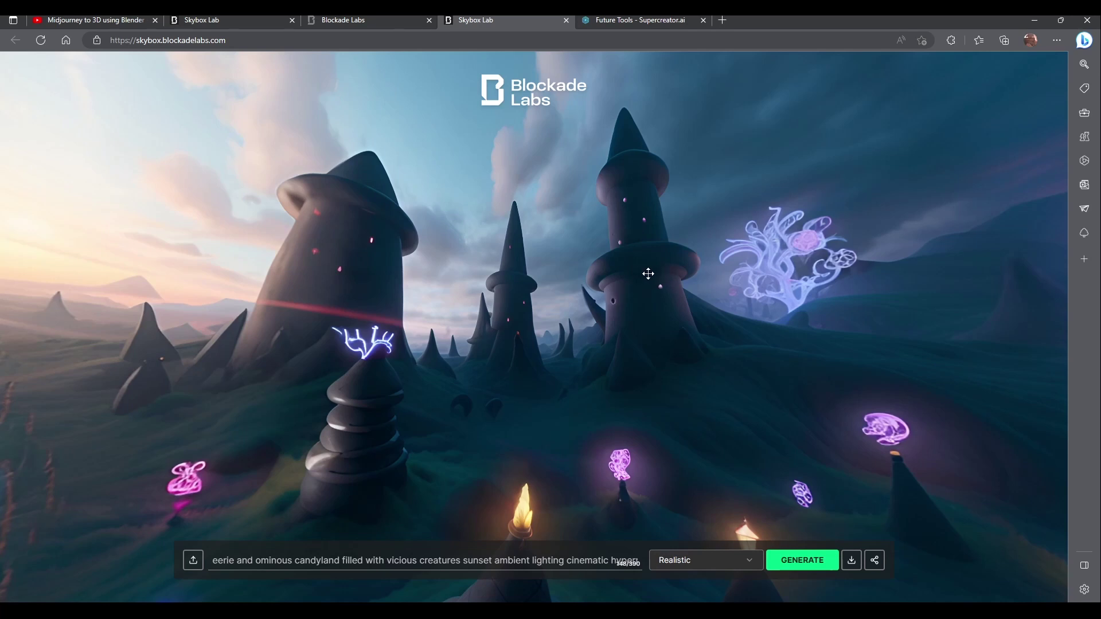
drag(815, 330, 662, 337)
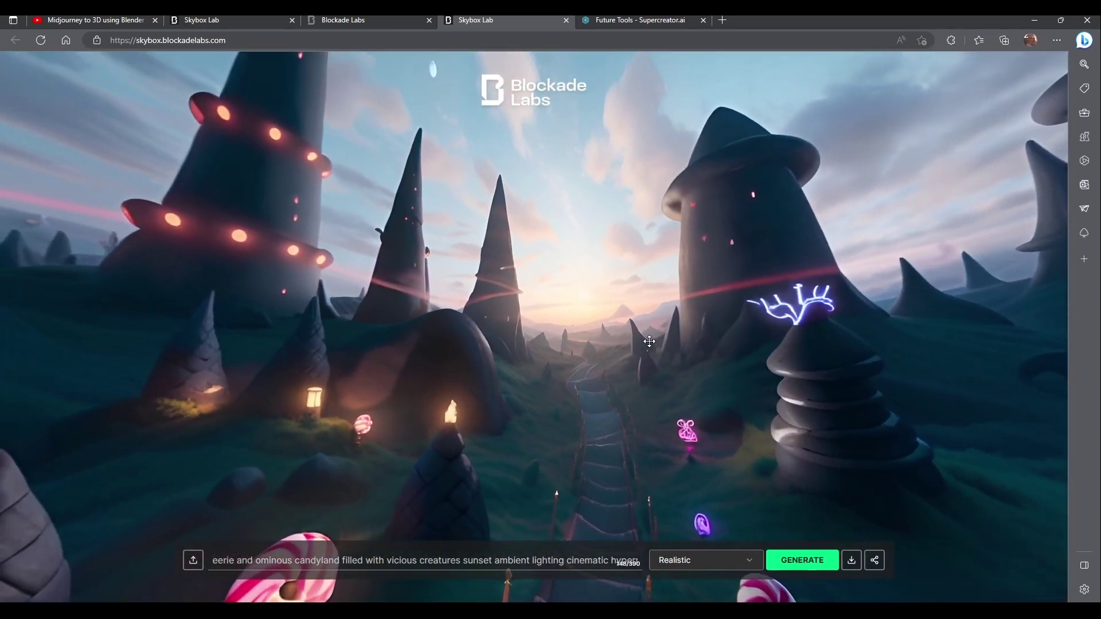